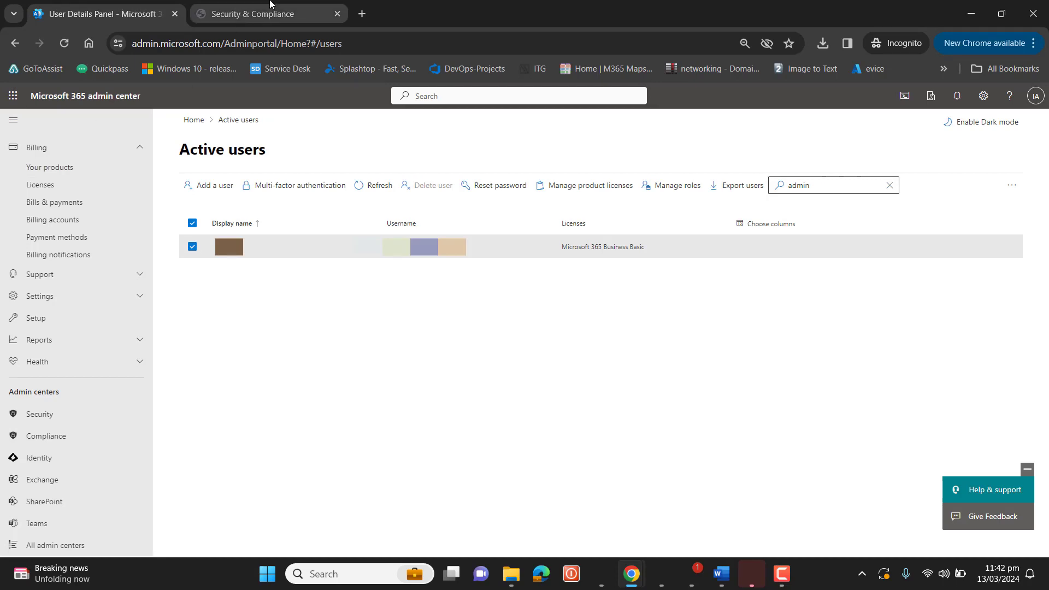
Switch to the Security & Compliance browser tab
{"action": "left_click", "coordinate": [253, 14]}
Open Exchange admin center in a background tab, then reach Defender's Threat policies > Anti-spam page
{"action": "left_click", "coordinate": [117, 7]}
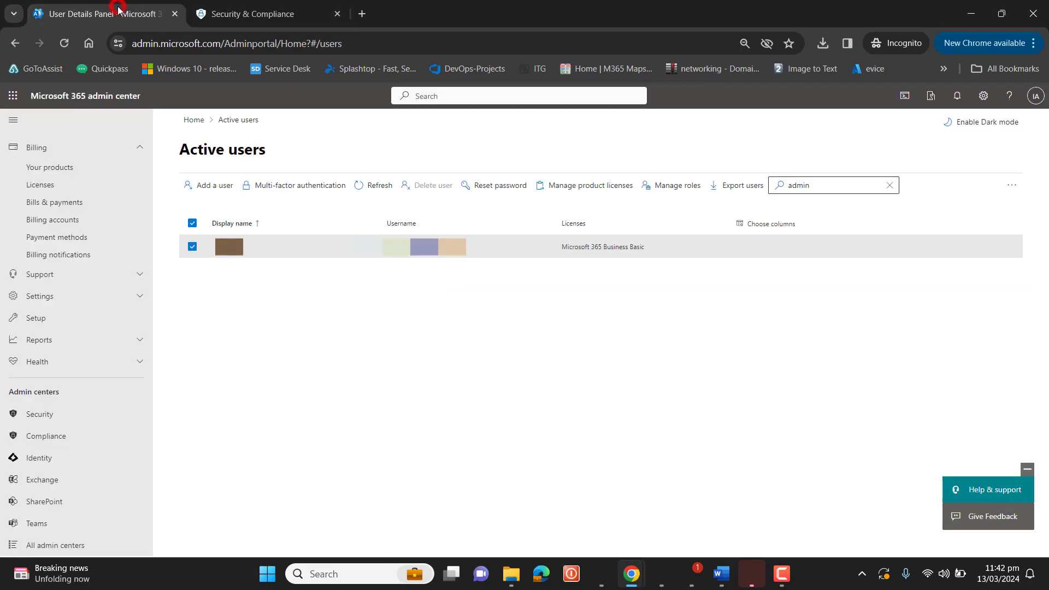
{"action": "middle_click", "coordinate": [60, 480]}
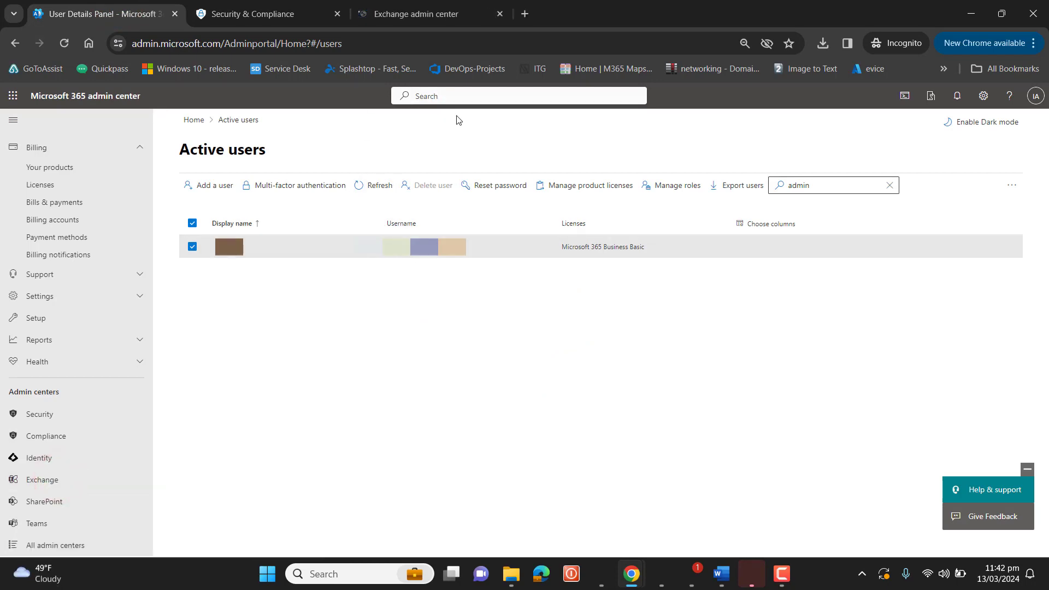
{"action": "left_click", "coordinate": [296, 12]}
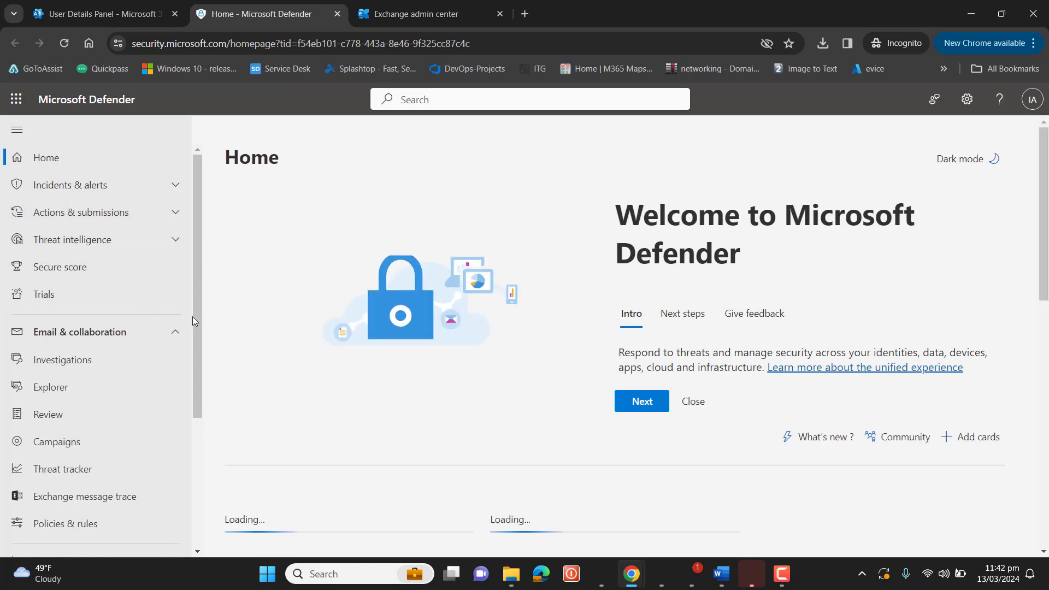
{"action": "left_click_drag", "start_coordinate": [198, 317], "coordinate": [197, 425]}
{"action": "left_click", "coordinate": [84, 352]}
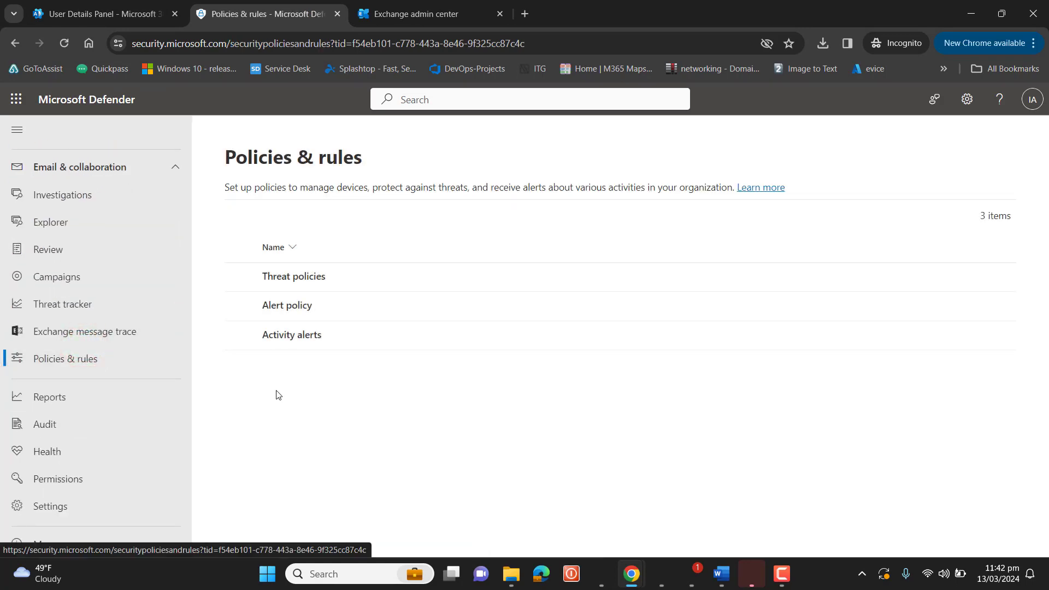
{"action": "left_click", "coordinate": [311, 279]}
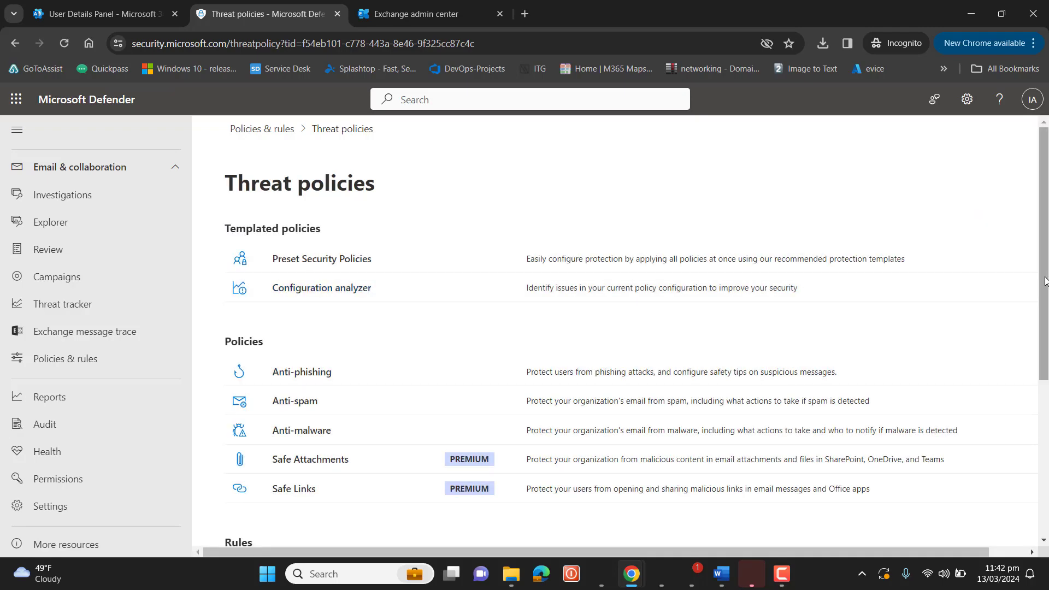
{"action": "scroll", "coordinate": [1037, 276], "scroll_direction": "down", "scroll_amount": 3}
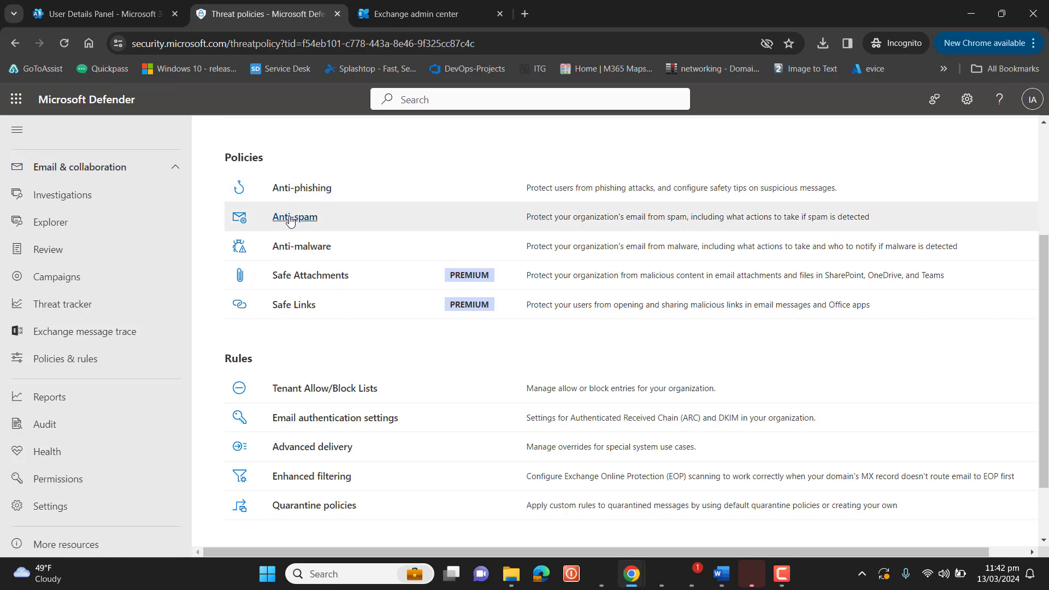
{"action": "left_click", "coordinate": [289, 217]}
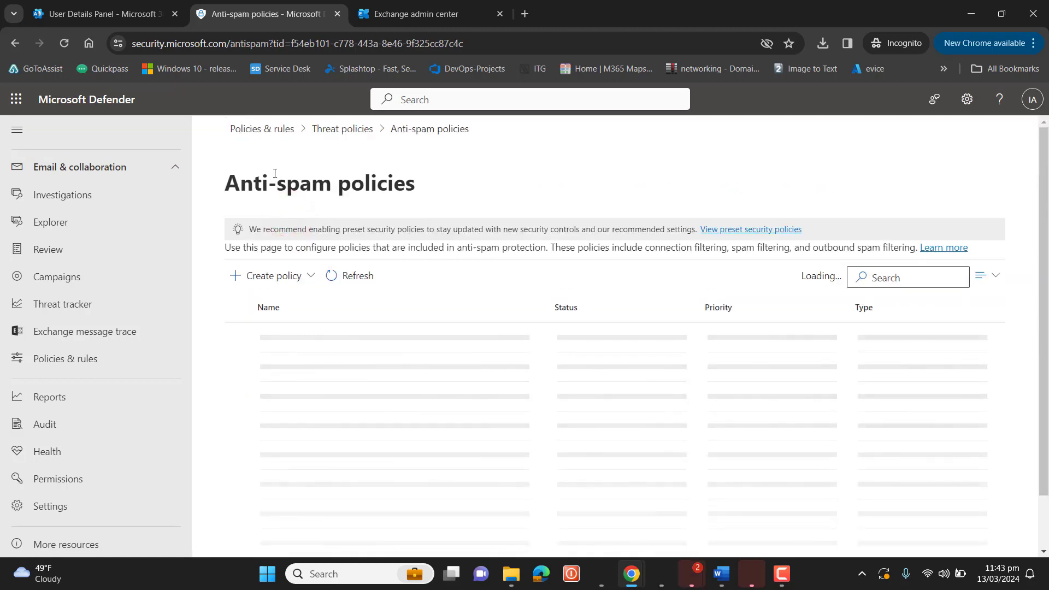
Open Anti-spam outbound policy (Default) details and start editing its protection settings
{"action": "left_click", "coordinate": [274, 172]}
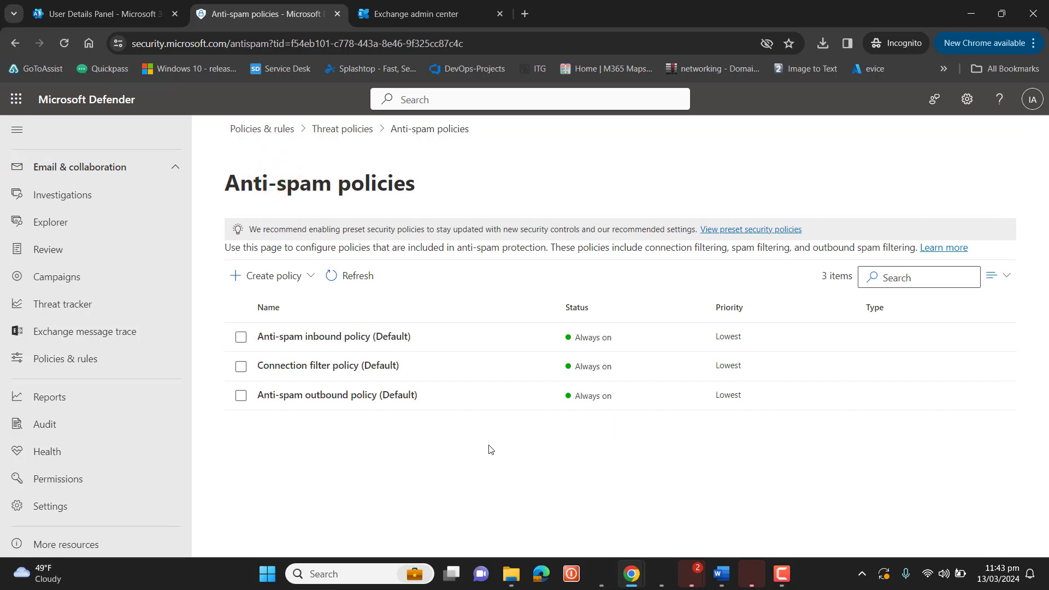
{"action": "left_click", "coordinate": [338, 399]}
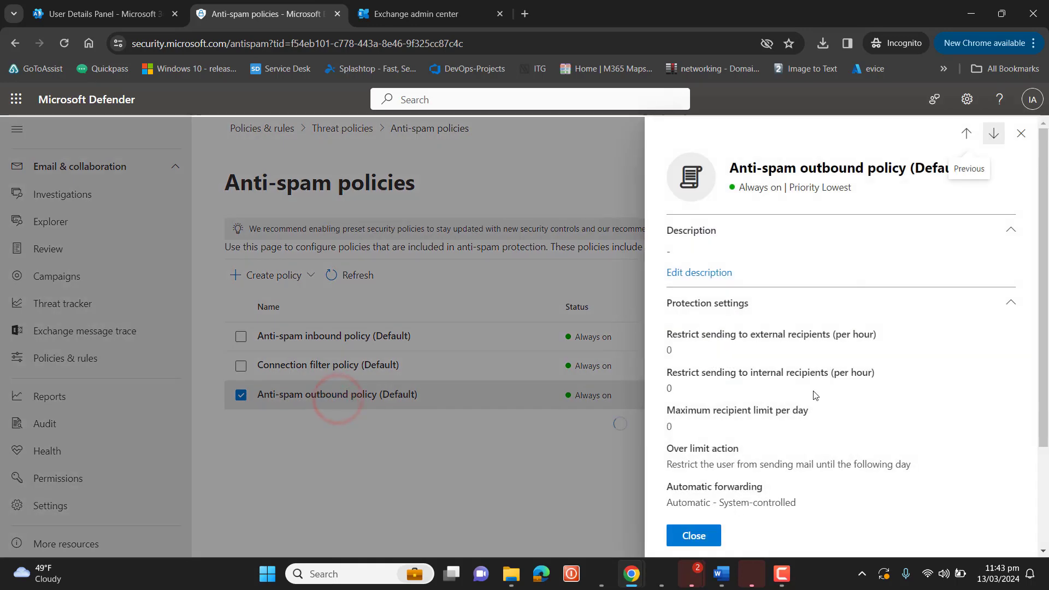
{"action": "scroll", "coordinate": [1043, 286], "scroll_direction": "down", "scroll_amount": 2}
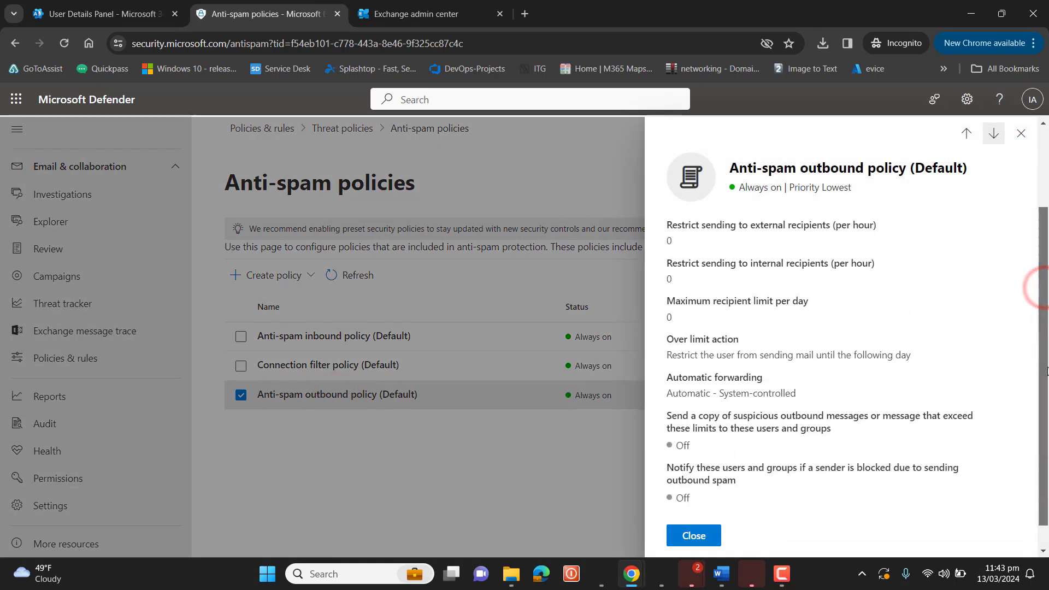
{"action": "left_click_drag", "start_coordinate": [667, 378], "coordinate": [802, 397]}
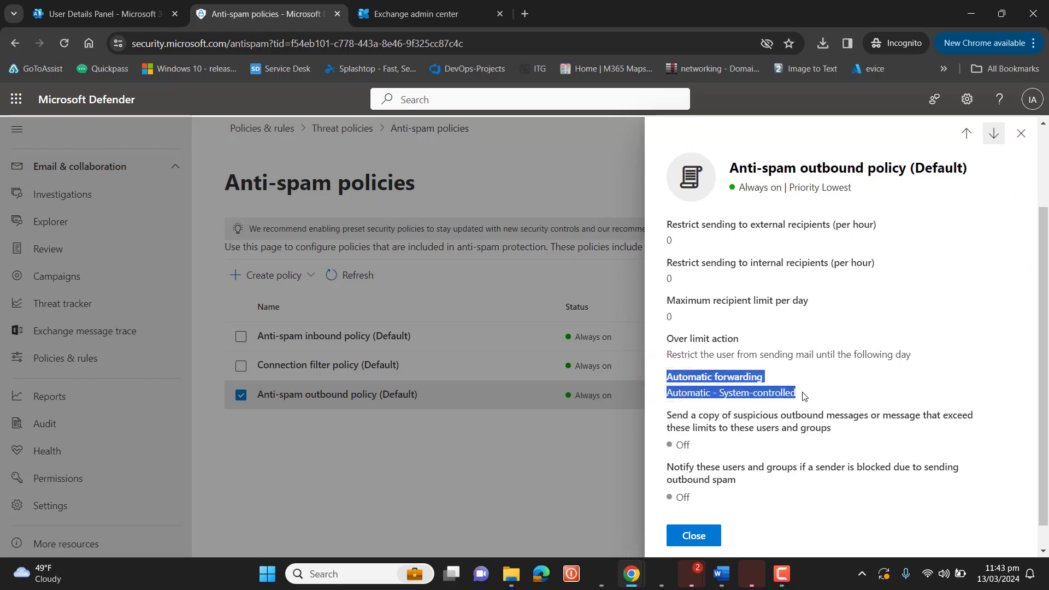
{"action": "left_click", "coordinate": [985, 384]}
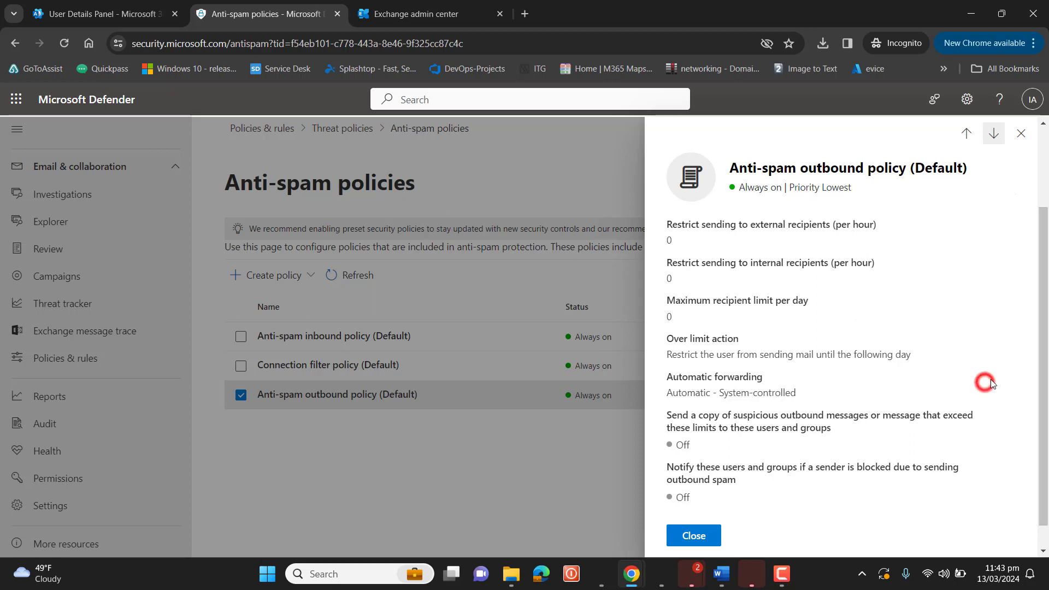
{"action": "left_click_drag", "start_coordinate": [1044, 369], "coordinate": [1045, 454]}
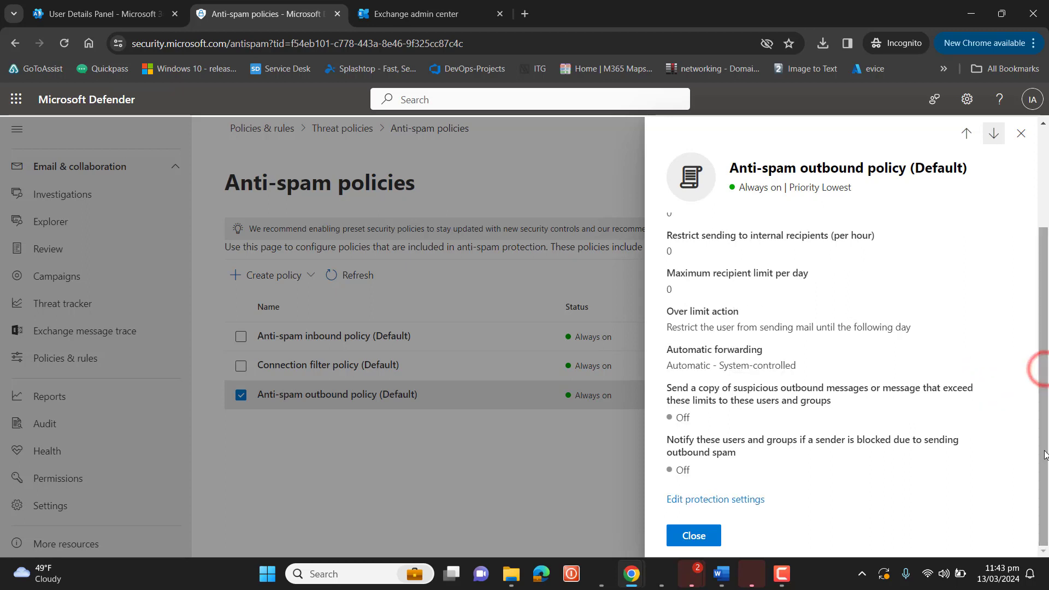
{"action": "left_click", "coordinate": [756, 498]}
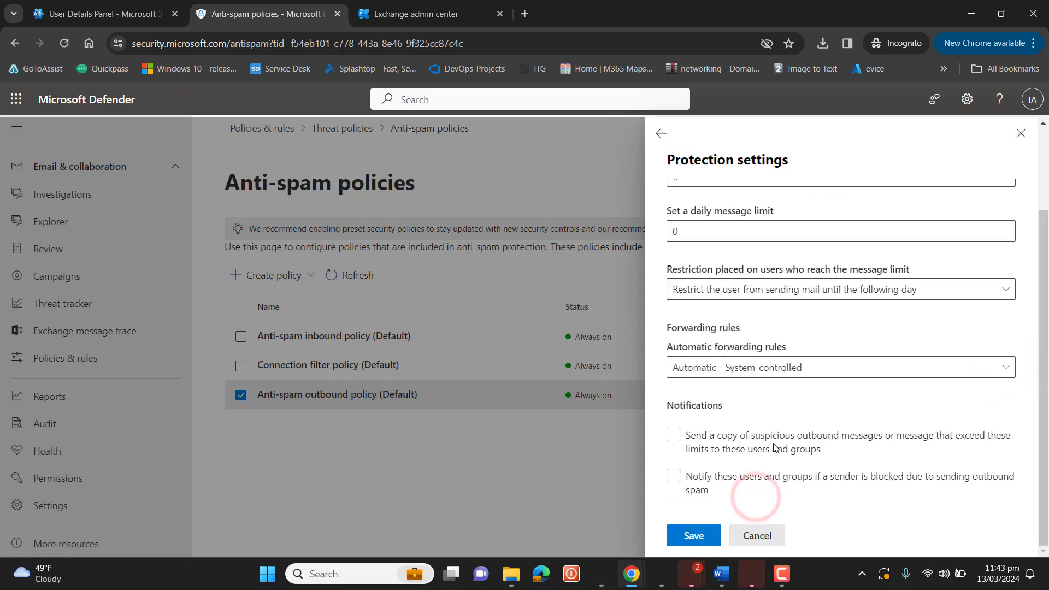
Try forwarding options On and Off, keep Automatic - System-controlled, and save the settings
{"action": "left_click", "coordinate": [818, 370]}
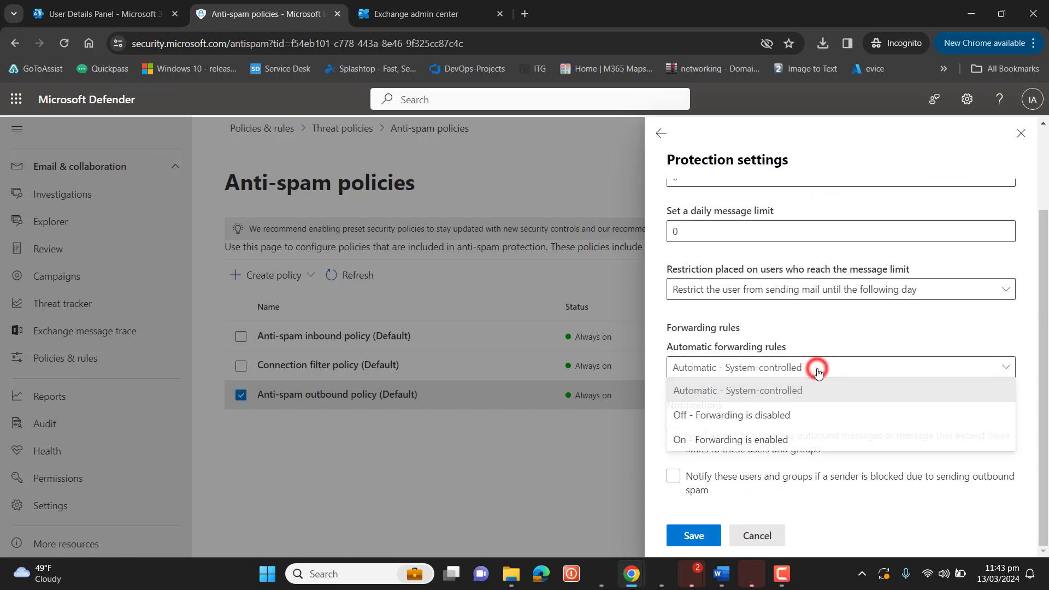
{"action": "left_click", "coordinate": [751, 441]}
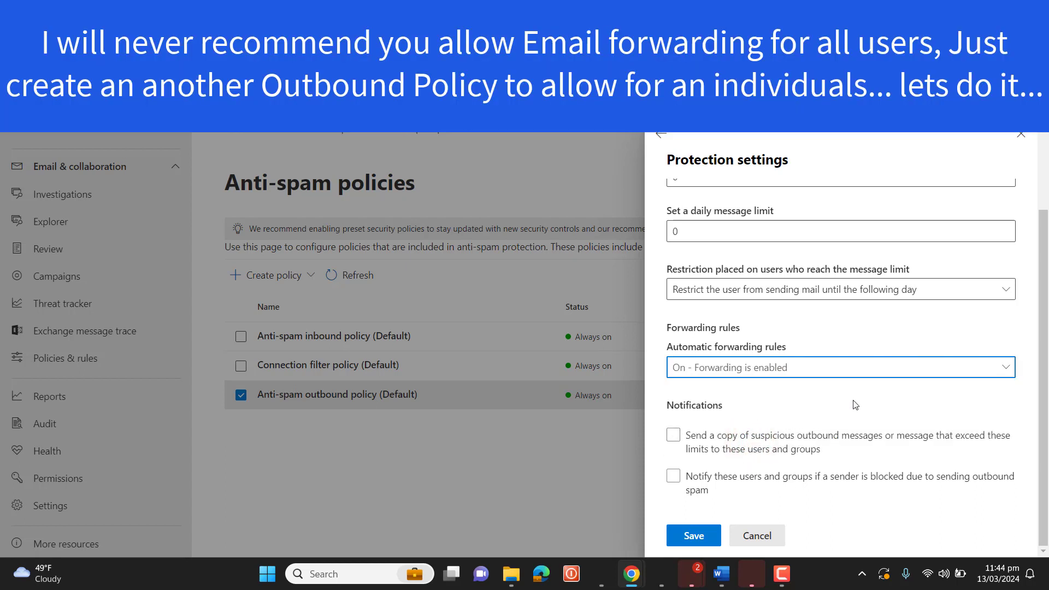
{"action": "left_click", "coordinate": [949, 376]}
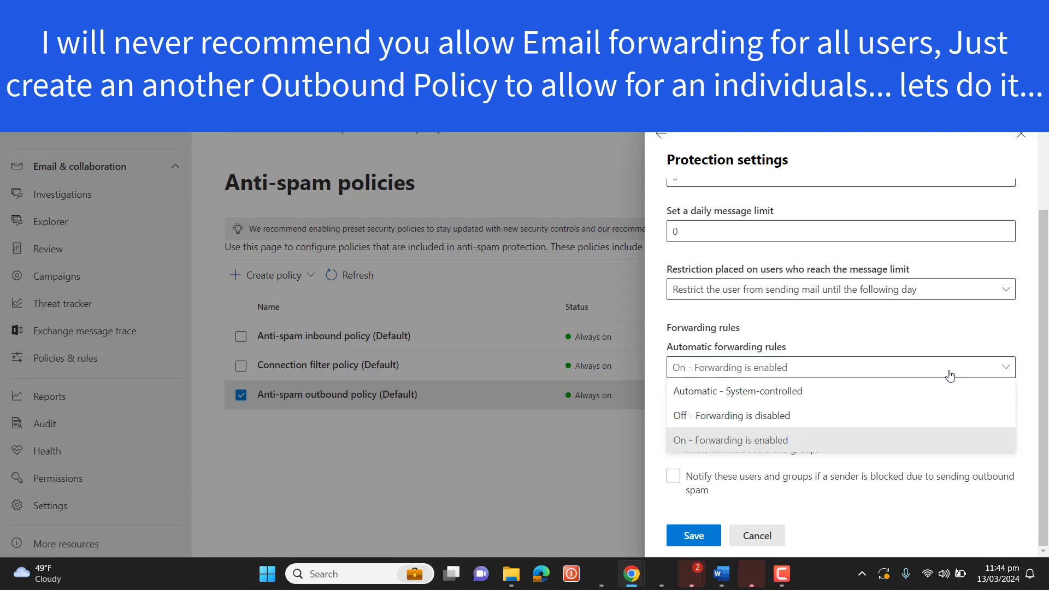
{"action": "left_click", "coordinate": [792, 393]}
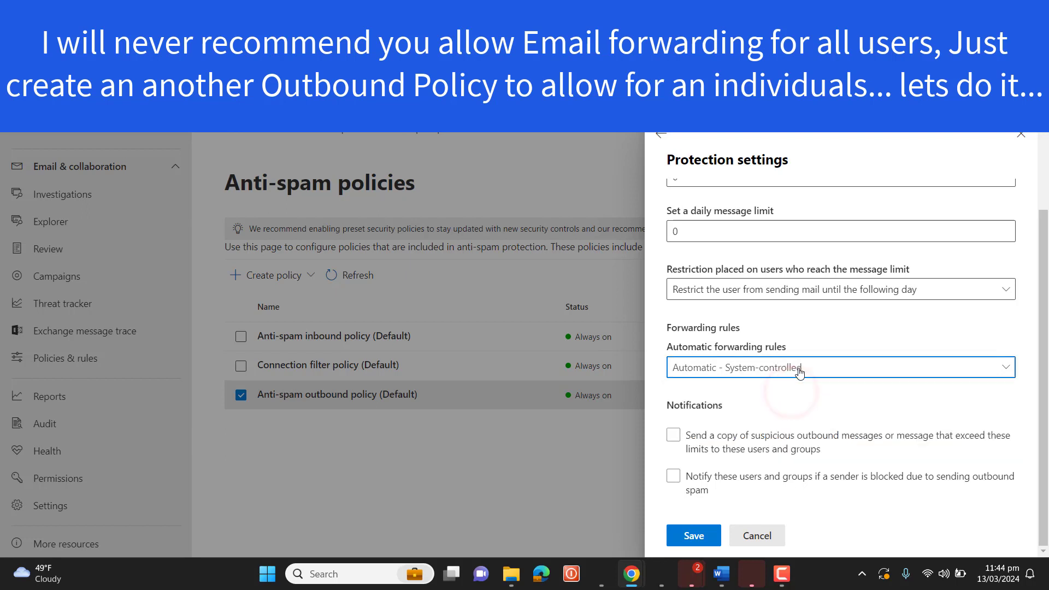
{"action": "left_click", "coordinate": [798, 368]}
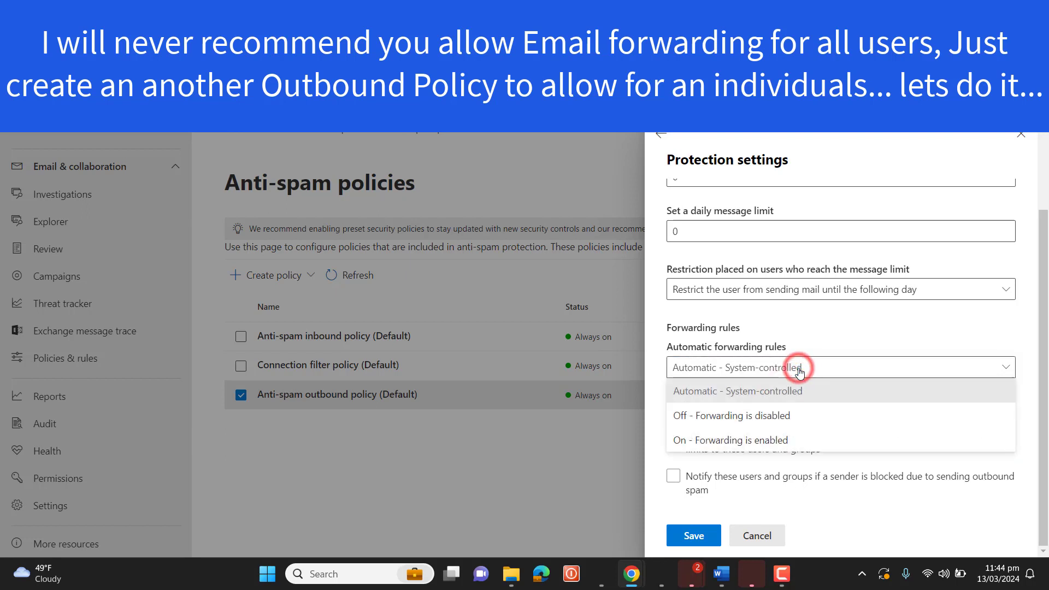
{"action": "left_click", "coordinate": [745, 422]}
{"action": "left_click", "coordinate": [770, 375]}
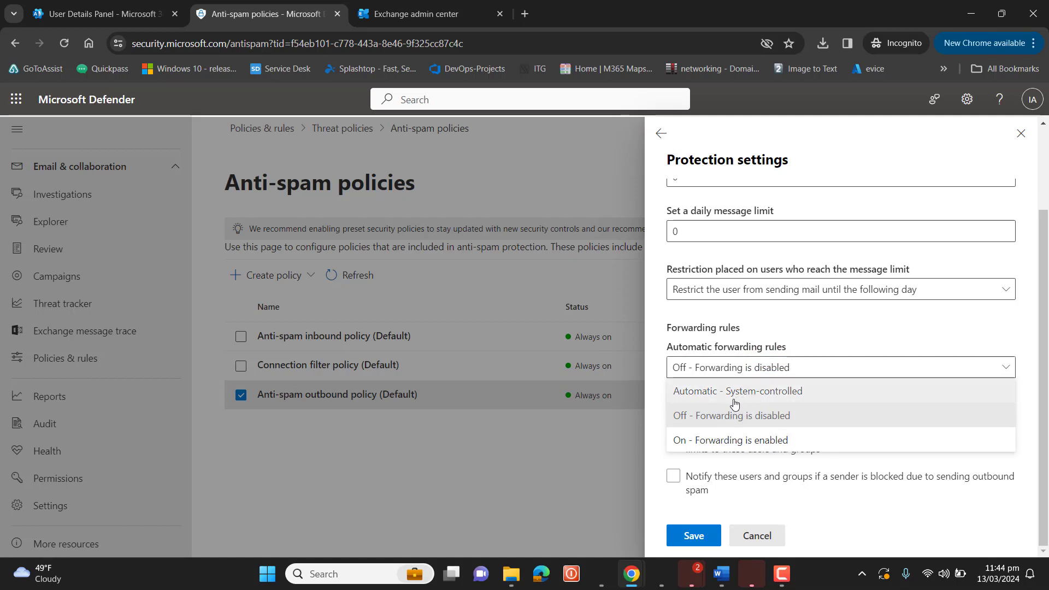
{"action": "left_click", "coordinate": [769, 391]}
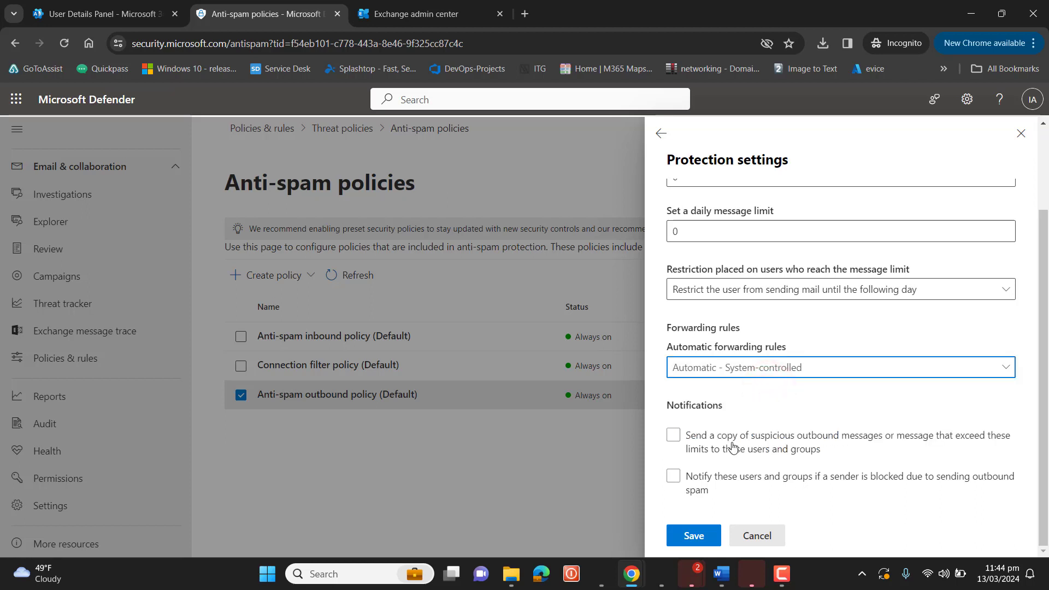
{"action": "left_click", "coordinate": [694, 535]}
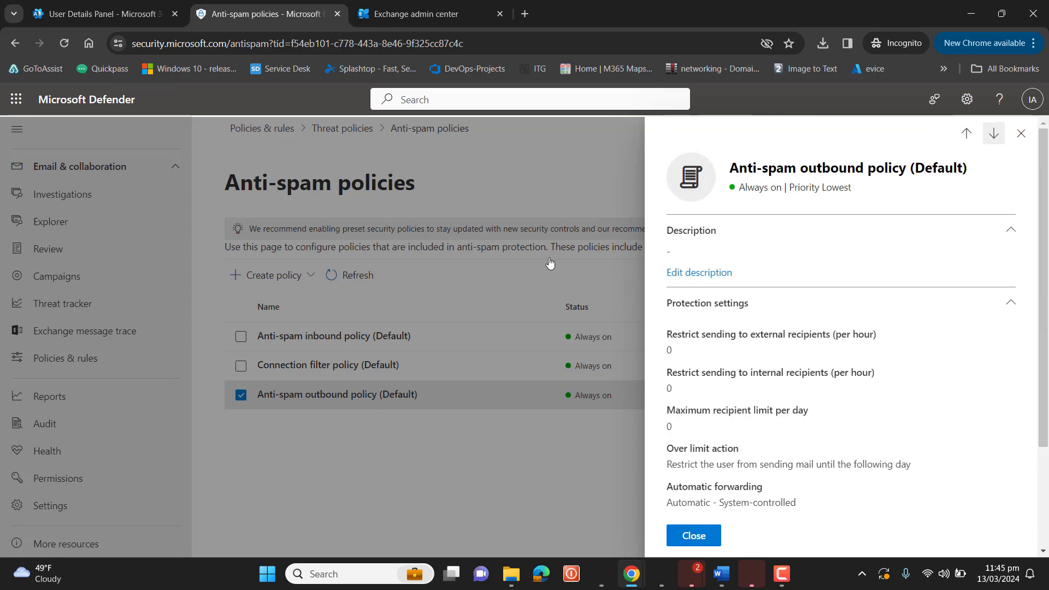
{"action": "left_click", "coordinate": [127, 5]}
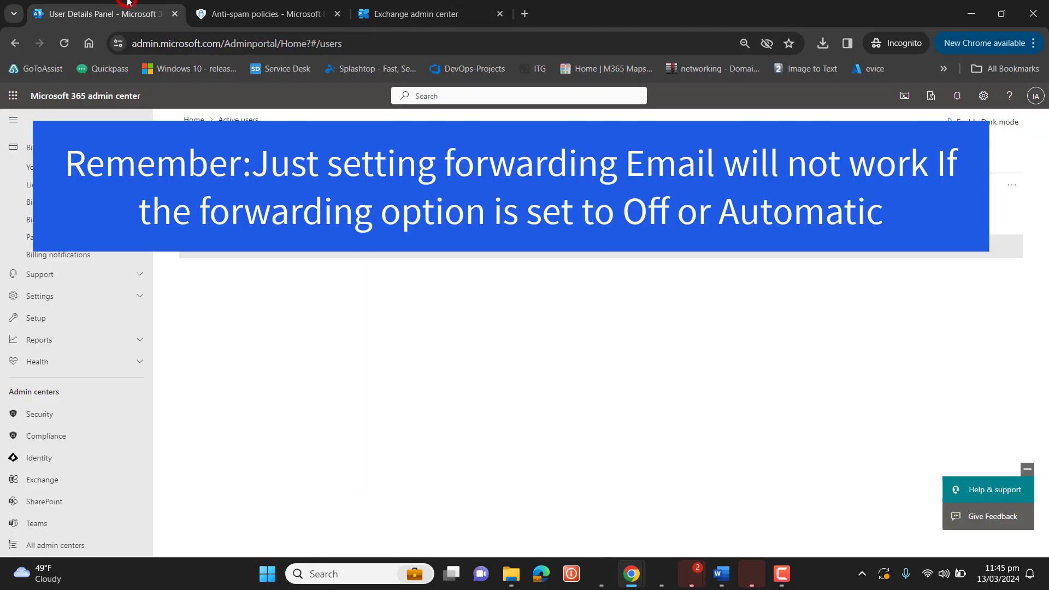
Review the admin user's email forwarding on the Mail tab, then minimise Chrome
{"action": "left_click", "coordinate": [234, 255]}
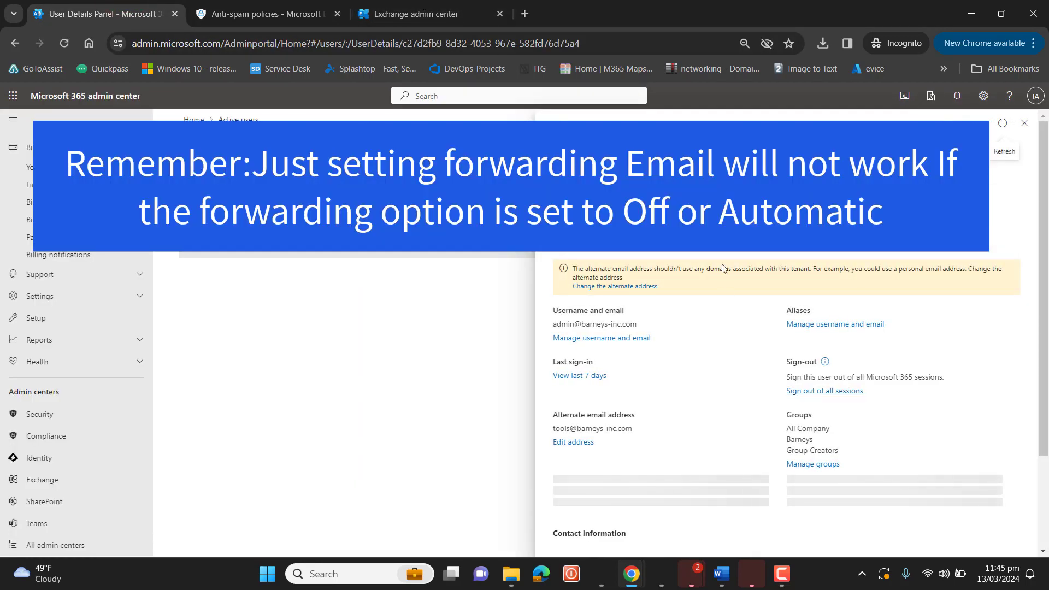
{"action": "left_click", "coordinate": [724, 229]}
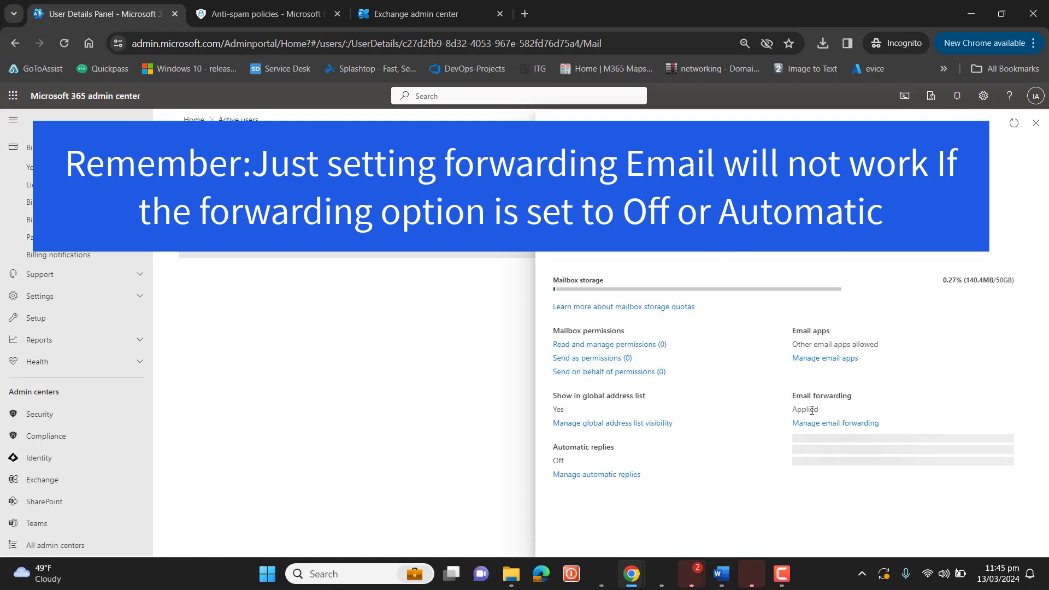
{"action": "left_click", "coordinate": [807, 424]}
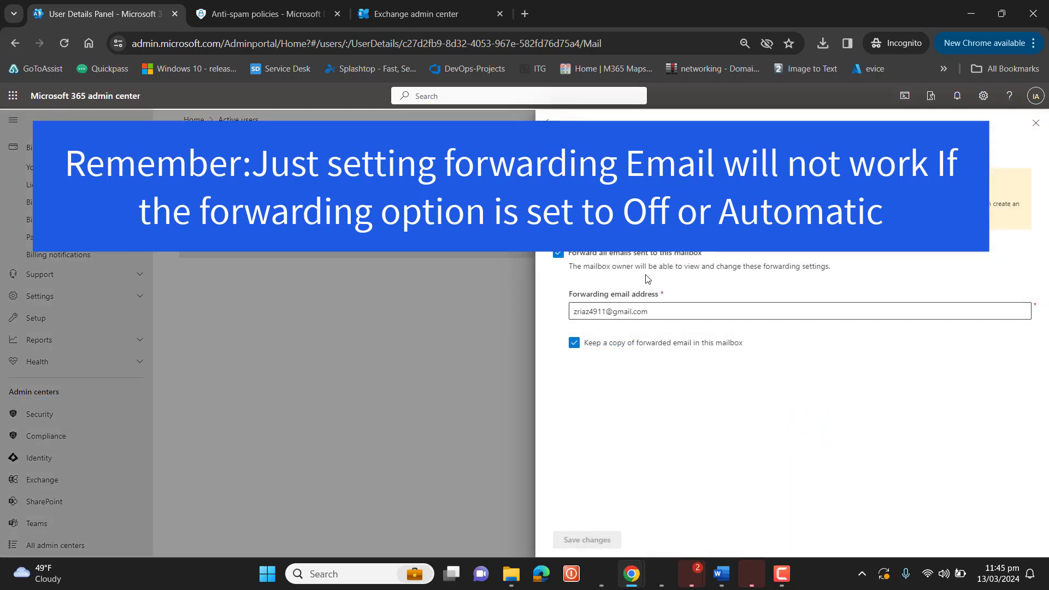
{"action": "left_click", "coordinate": [1032, 126]}
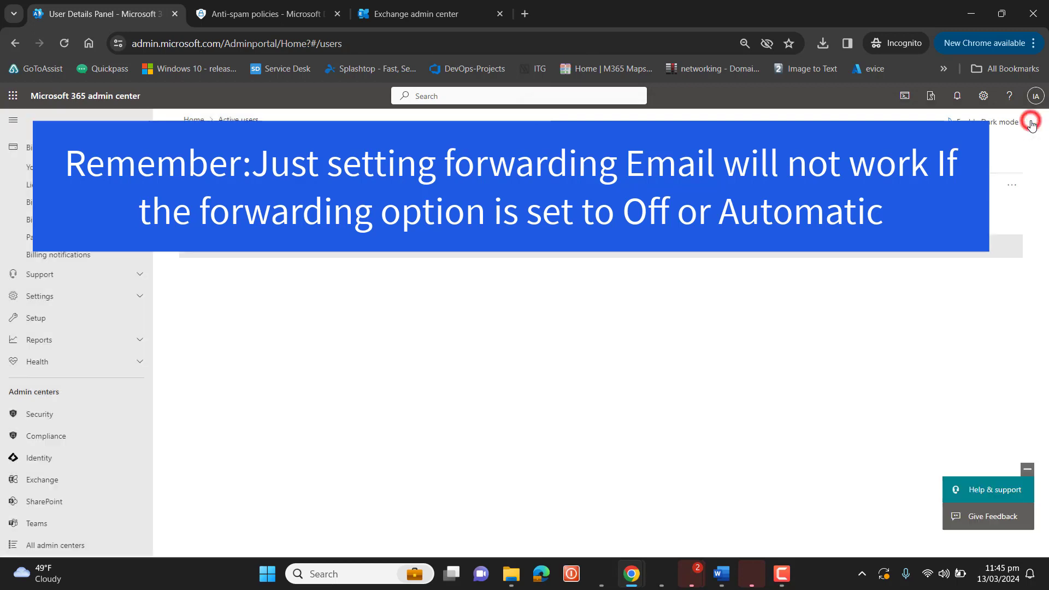
{"action": "left_click", "coordinate": [974, 14]}
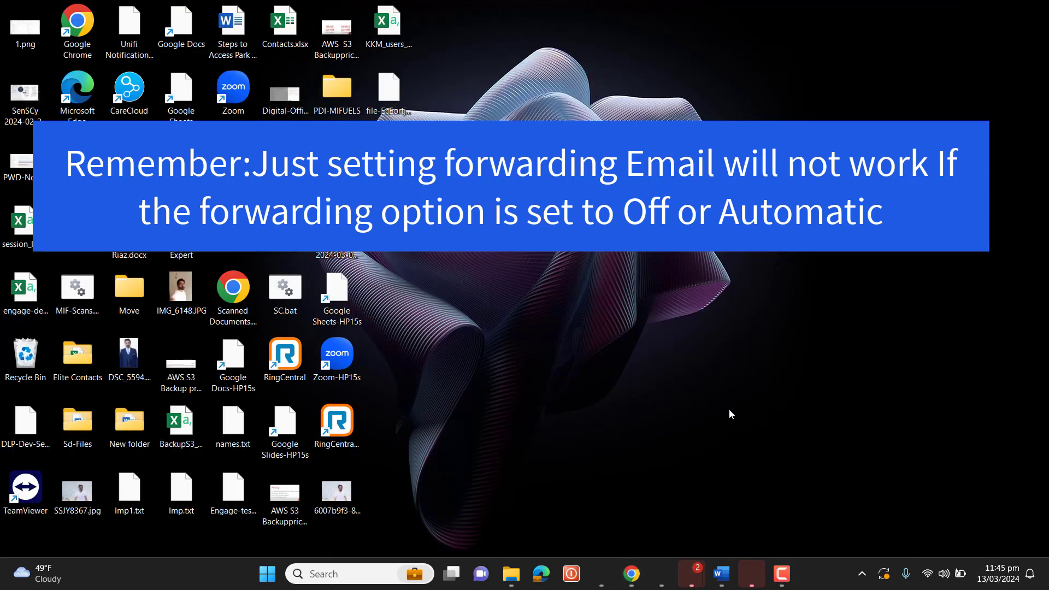
{"action": "mouse_move", "coordinate": [631, 574]}
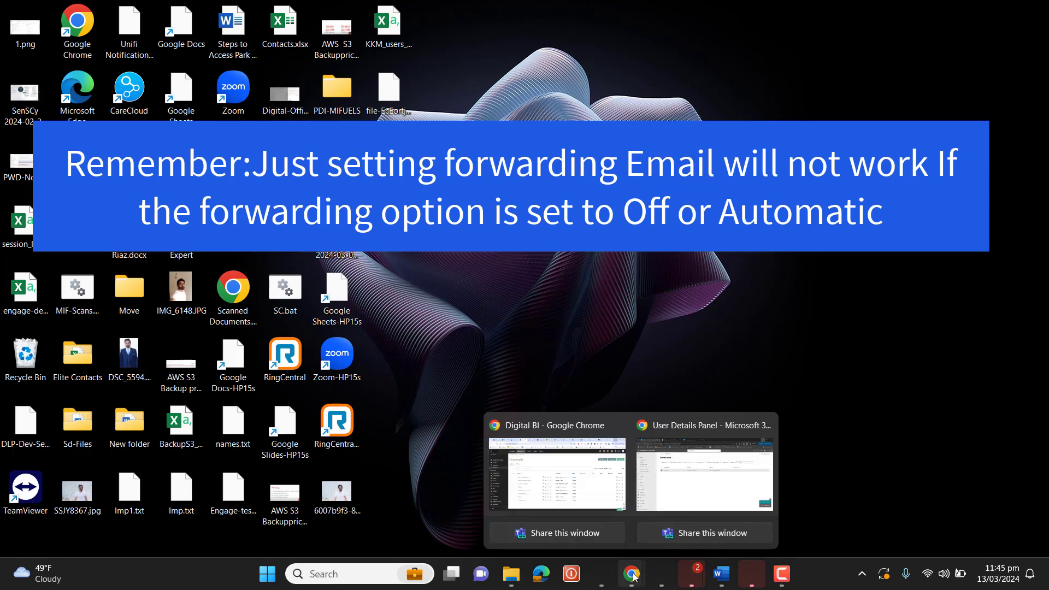
{"action": "left_click", "coordinate": [555, 470]}
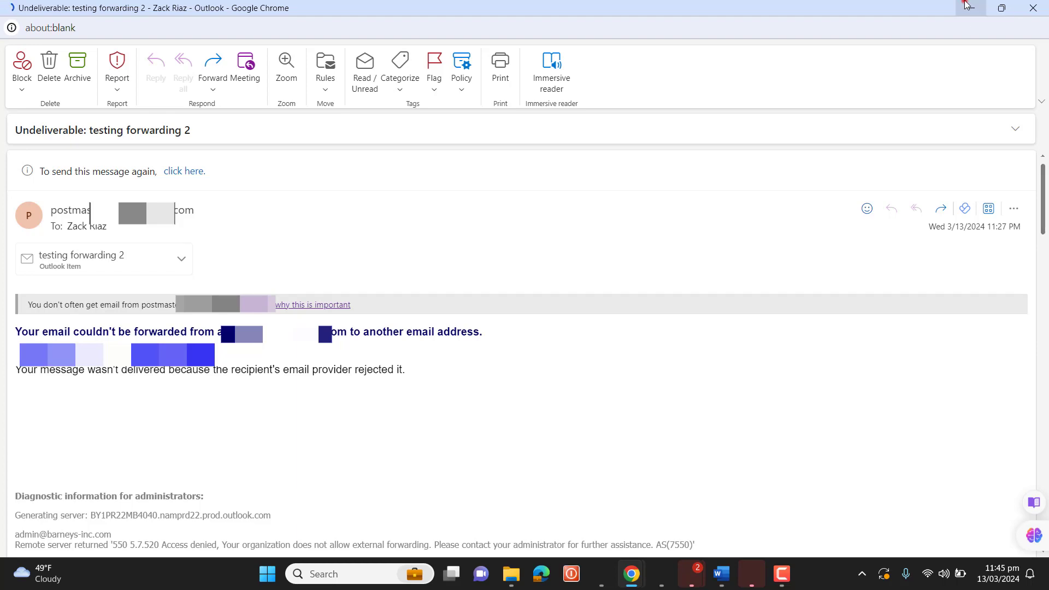
Minimise the Outlook bounce window and close the outbound policy's details pane in Defender
{"action": "left_click", "coordinate": [965, 5]}
{"action": "left_click", "coordinate": [632, 574]}
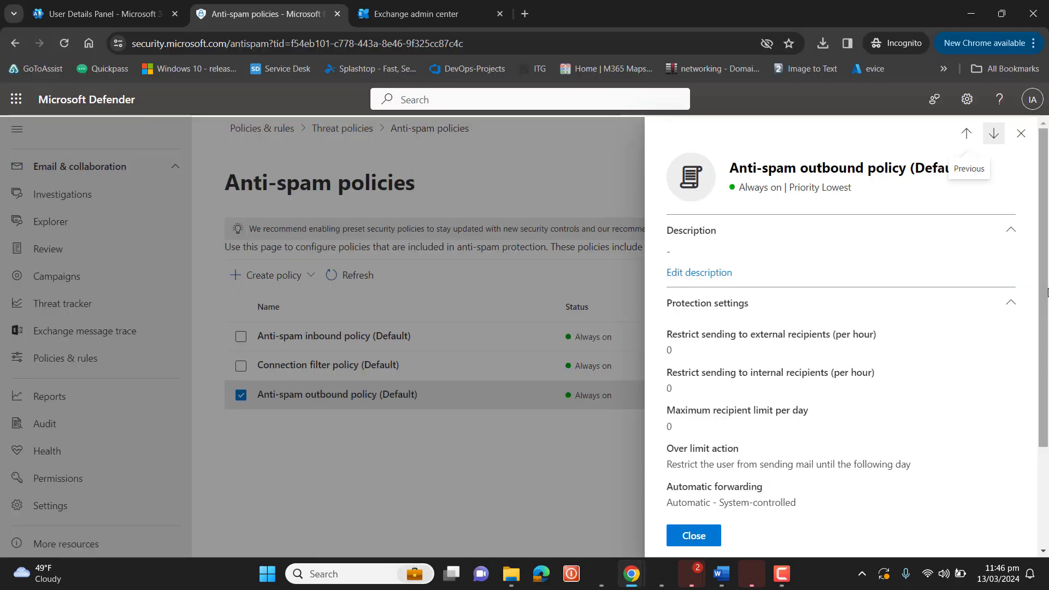
{"action": "left_click", "coordinate": [1020, 133]}
{"action": "left_click", "coordinate": [534, 431]}
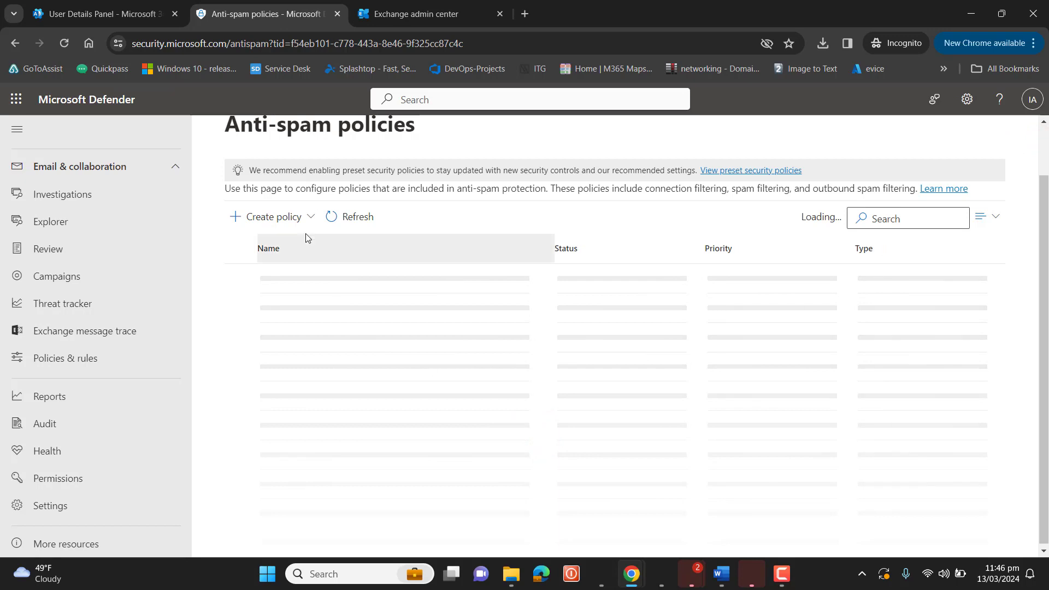
Create an outbound policy named 'Allow Email forwarding group', described 'Allow Email forwarding group or User'
{"action": "left_click", "coordinate": [311, 219]}
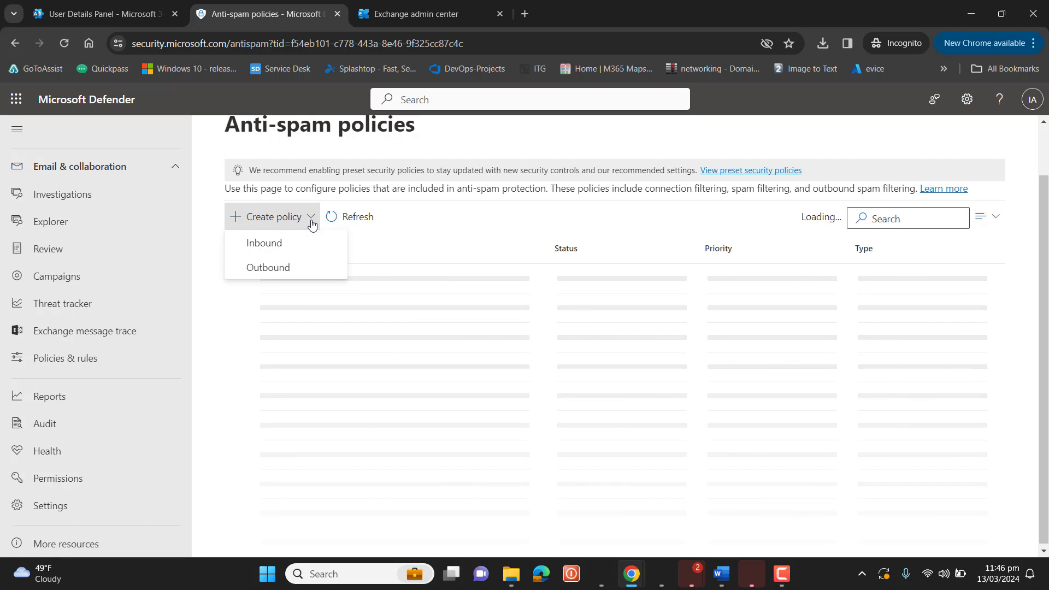
{"action": "left_click", "coordinate": [290, 269]}
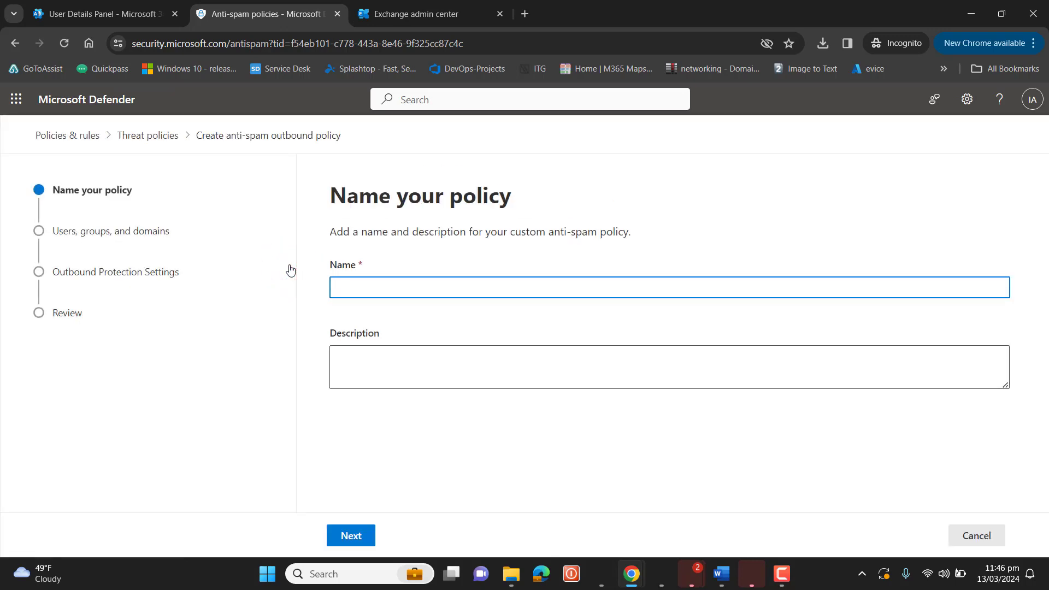
{"action": "type", "text": "Allow Email forwarding group"}
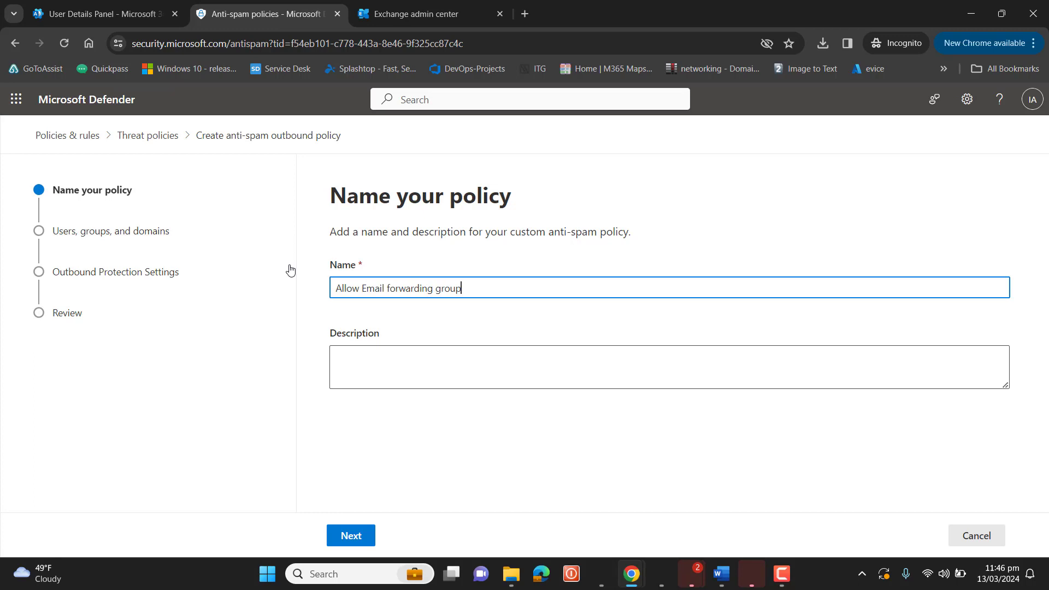
{"action": "key", "text": "ctrl+a"}
{"action": "key", "text": "ctrl+c"}
{"action": "left_click", "coordinate": [386, 355]}
{"action": "key", "text": "ctrl+v"}
{"action": "type", "text": "o"}
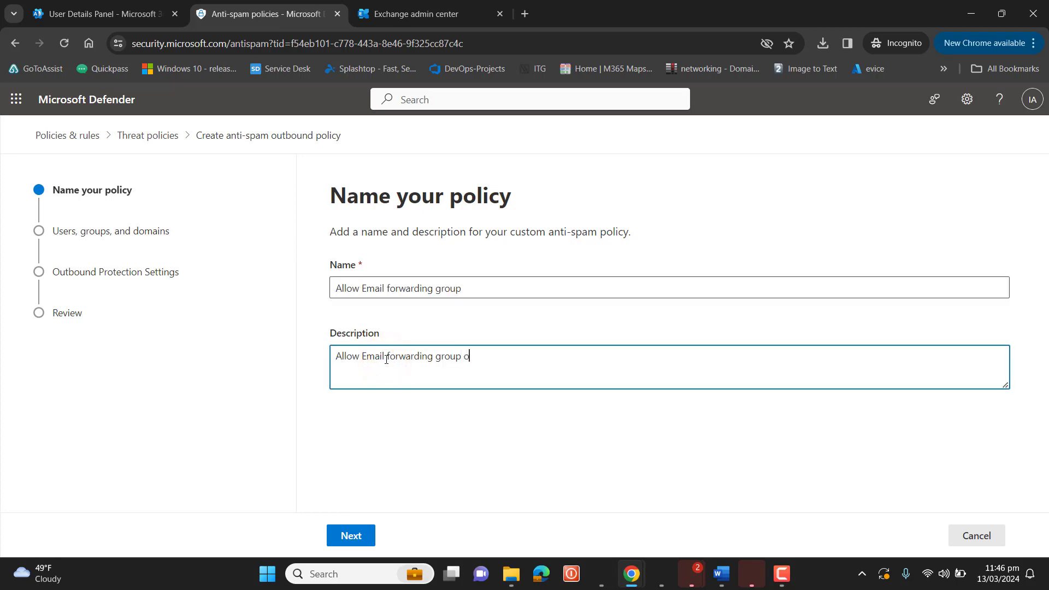
{"action": "type", "text": "r User"}
Scope the policy to the single admin user, adding then removing the All Company group
{"action": "left_click", "coordinate": [362, 535]}
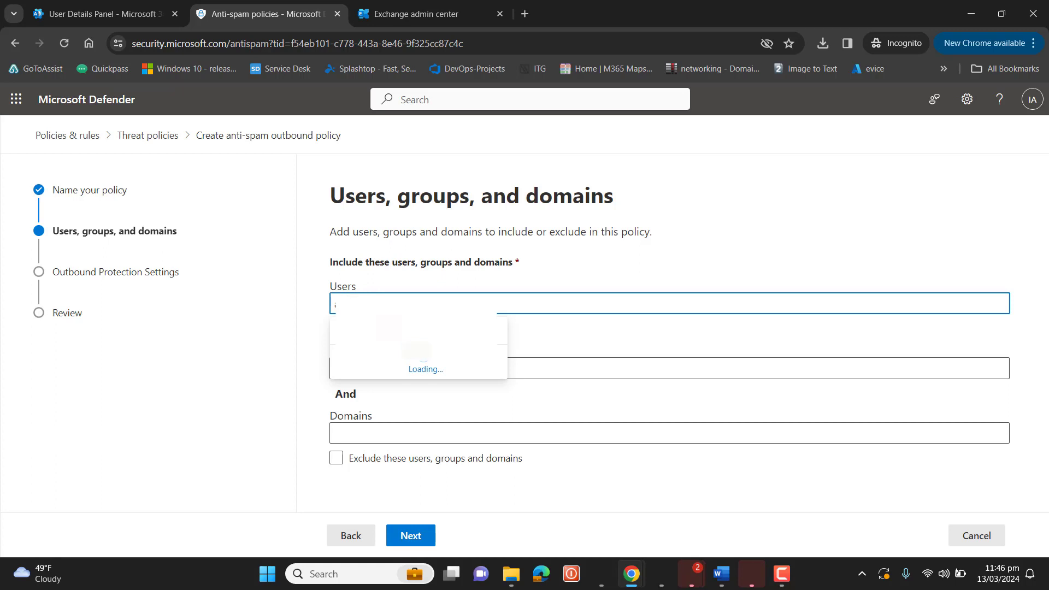
{"action": "type", "text": "dm"}
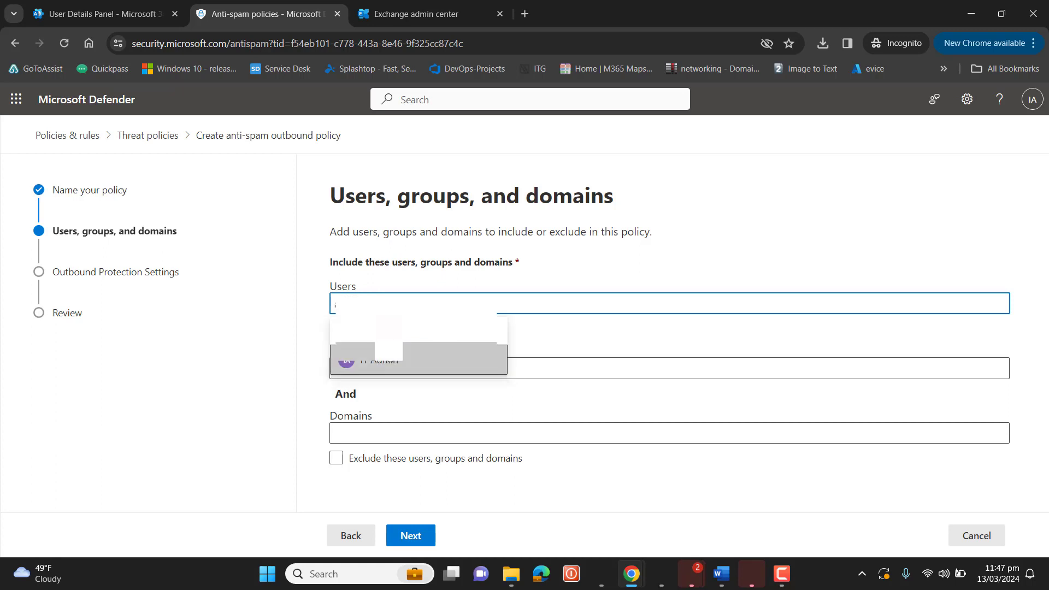
{"action": "left_click", "coordinate": [389, 353]}
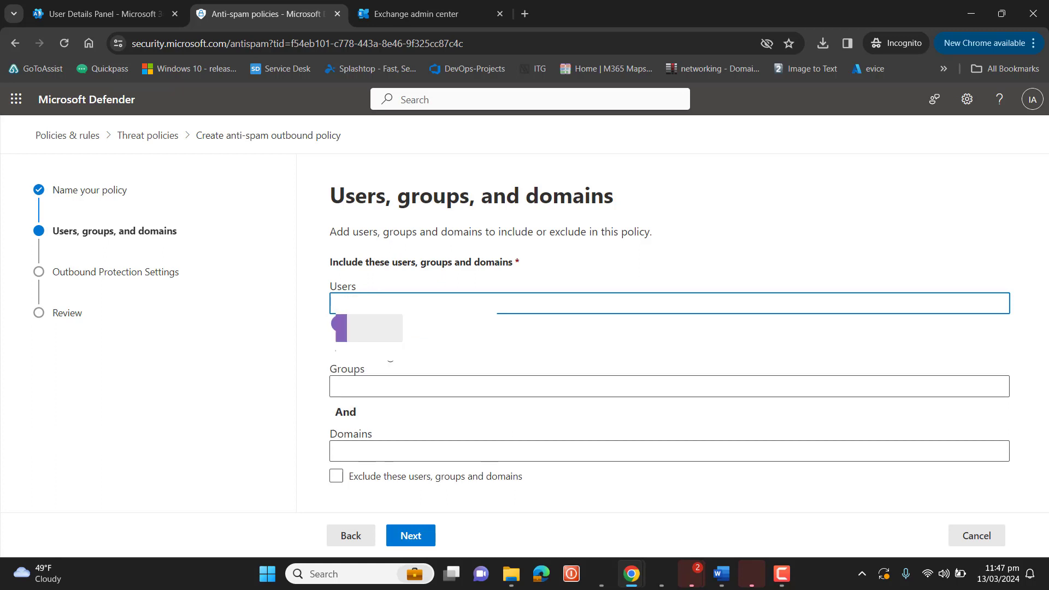
{"action": "left_click", "coordinate": [366, 388]}
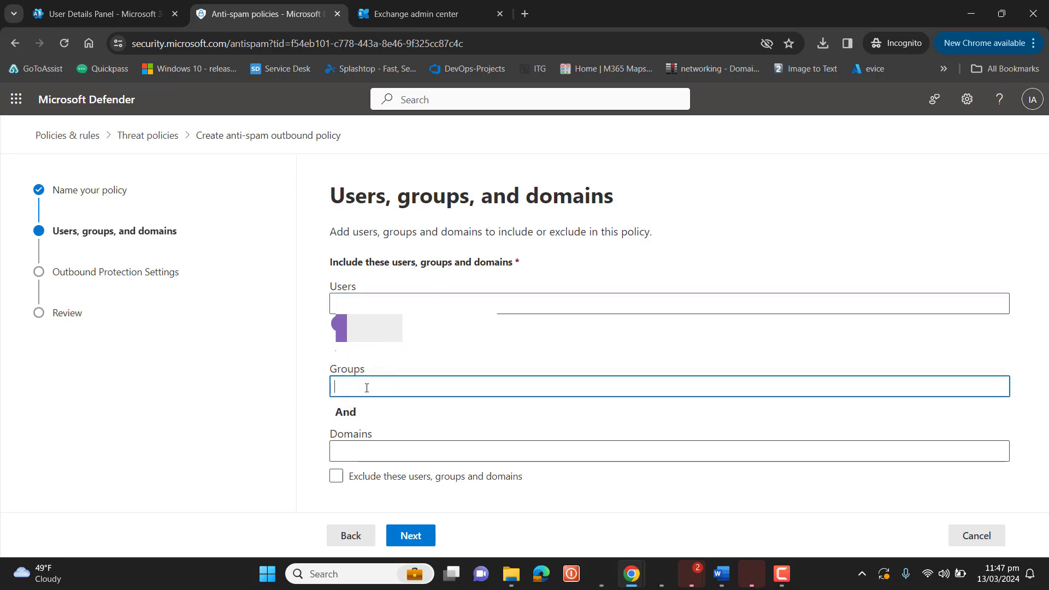
{"action": "type", "text": "ll"}
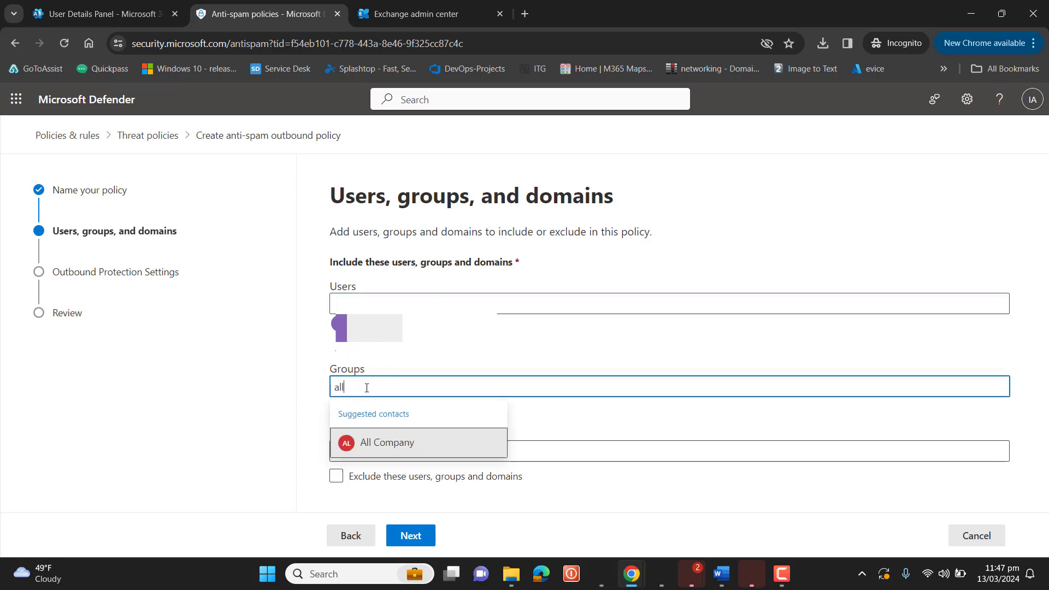
{"action": "left_click", "coordinate": [408, 447]}
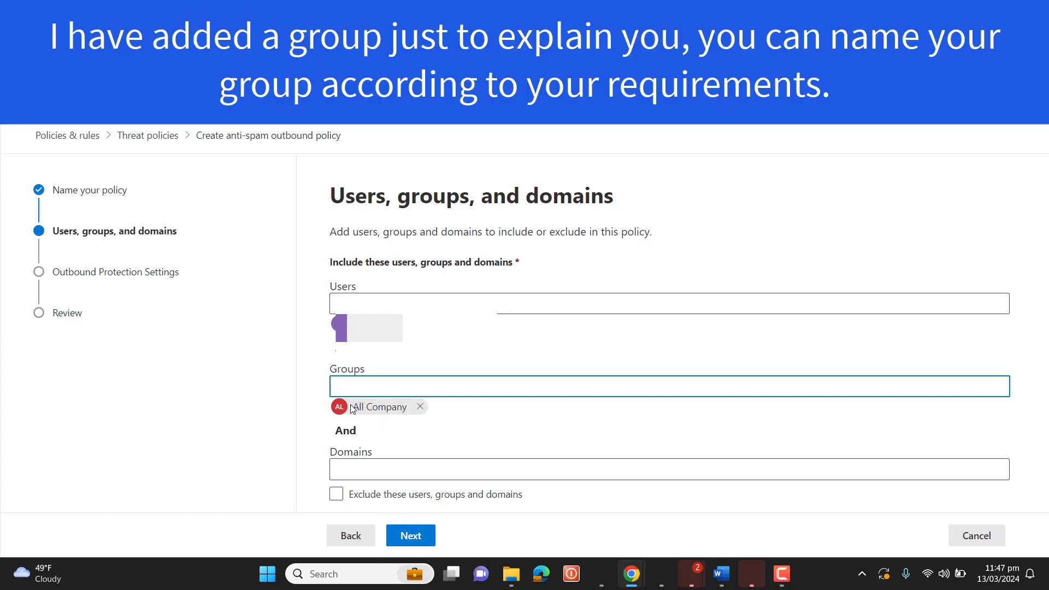
{"action": "left_click", "coordinate": [420, 406]}
{"action": "left_click", "coordinate": [352, 448]}
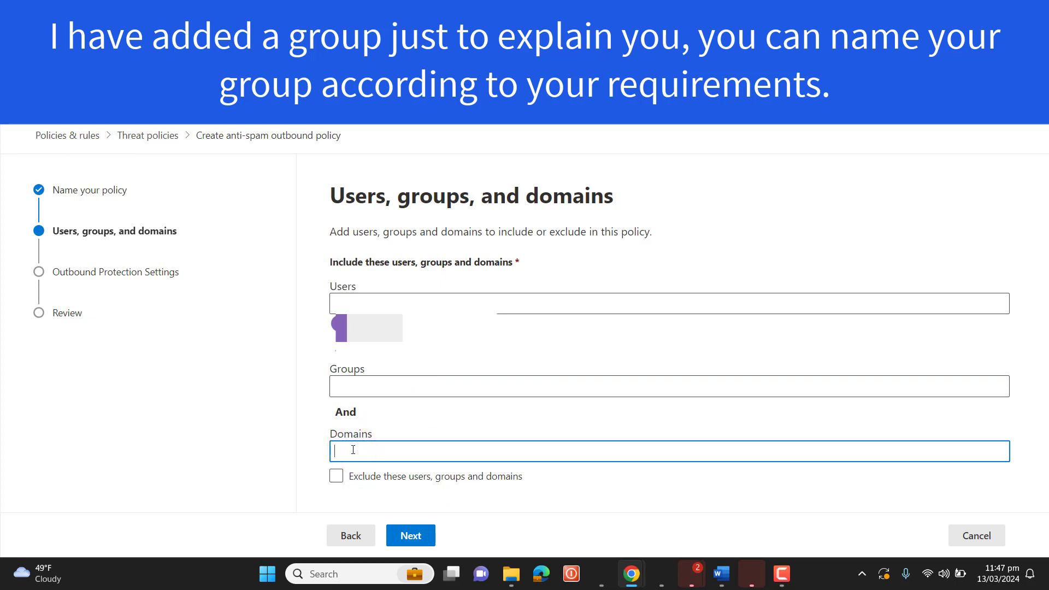
{"action": "left_click", "coordinate": [390, 303]}
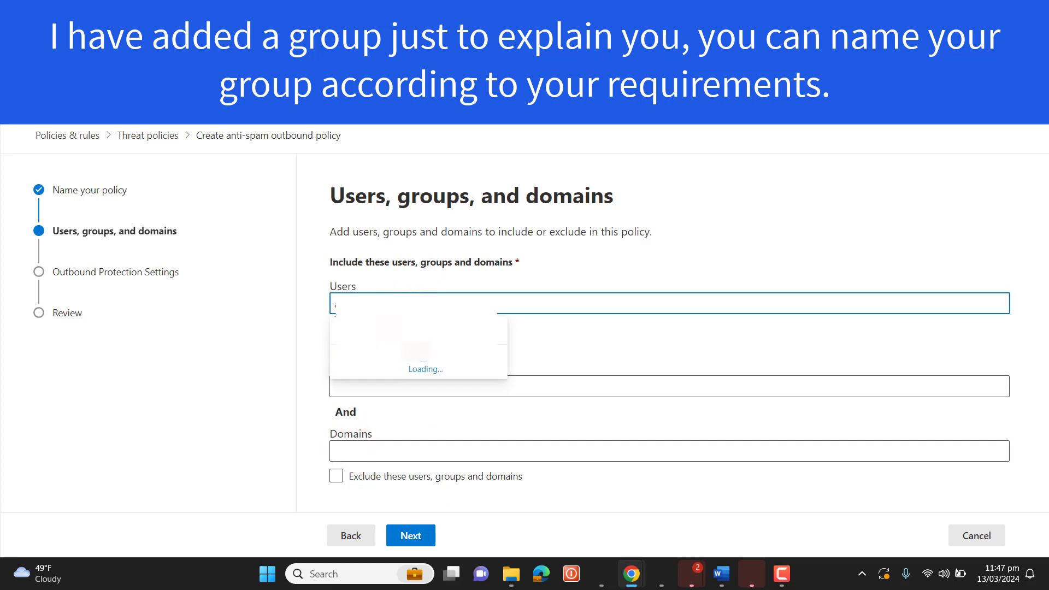
{"action": "left_click", "coordinate": [558, 376]}
{"action": "left_click", "coordinate": [374, 361]}
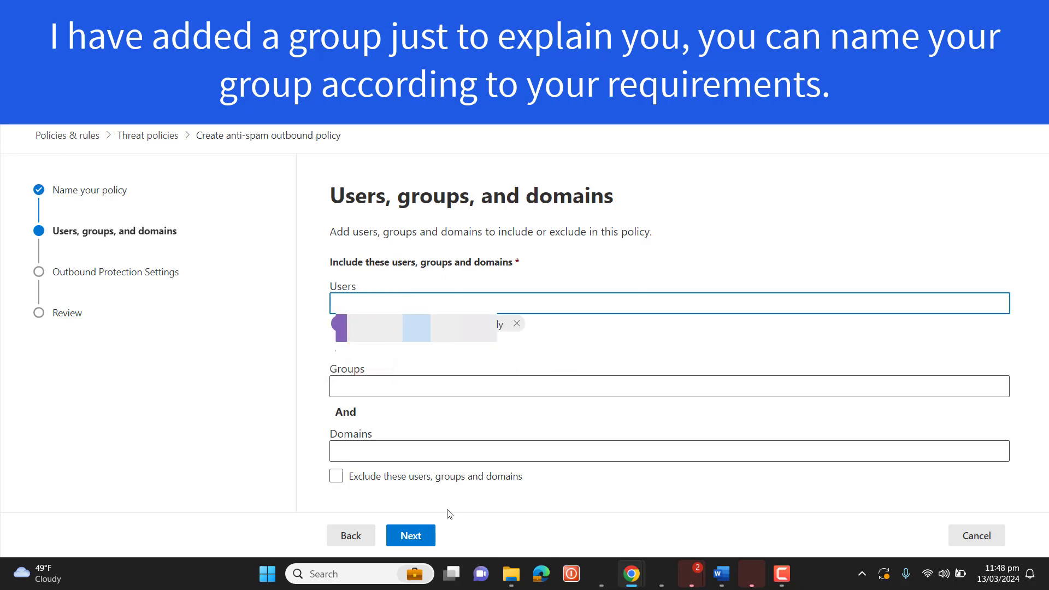
{"action": "left_click", "coordinate": [419, 533]}
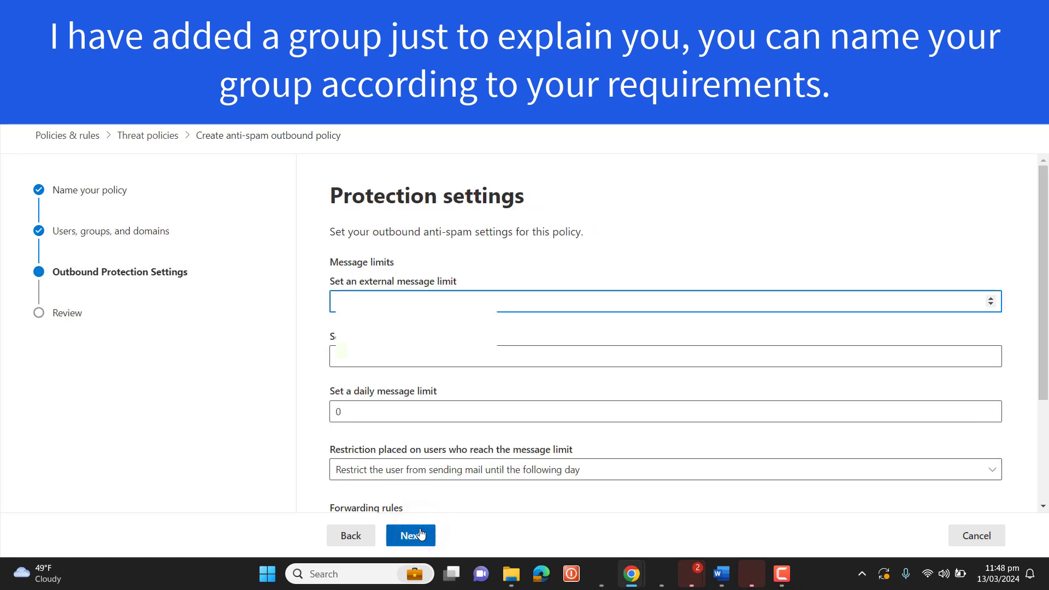
Choose On - Forwarding is enabled for automatic forwarding, leaving both notification options unchecked
{"action": "left_click", "coordinate": [1042, 252]}
{"action": "scroll", "coordinate": [1041, 253], "scroll_direction": "down", "scroll_amount": 3}
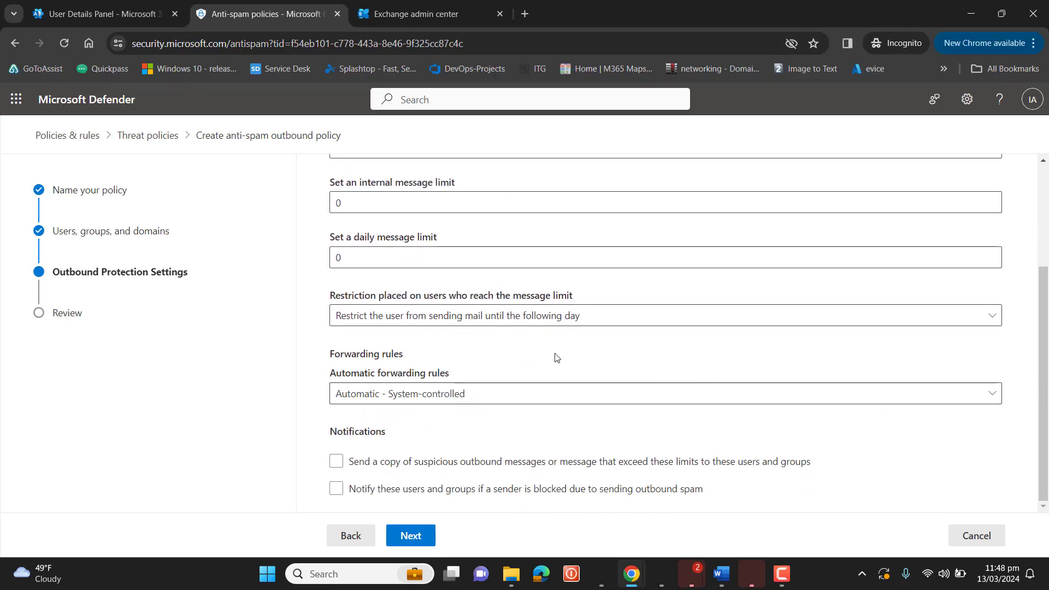
{"action": "left_click", "coordinate": [543, 395]}
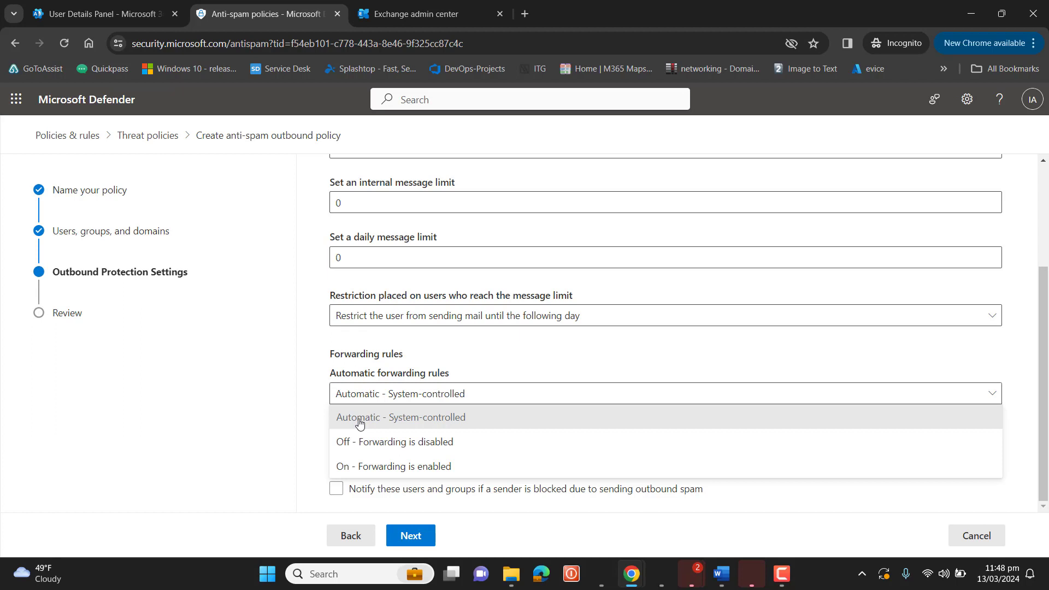
{"action": "left_click", "coordinate": [367, 465]}
{"action": "left_click", "coordinate": [367, 463]}
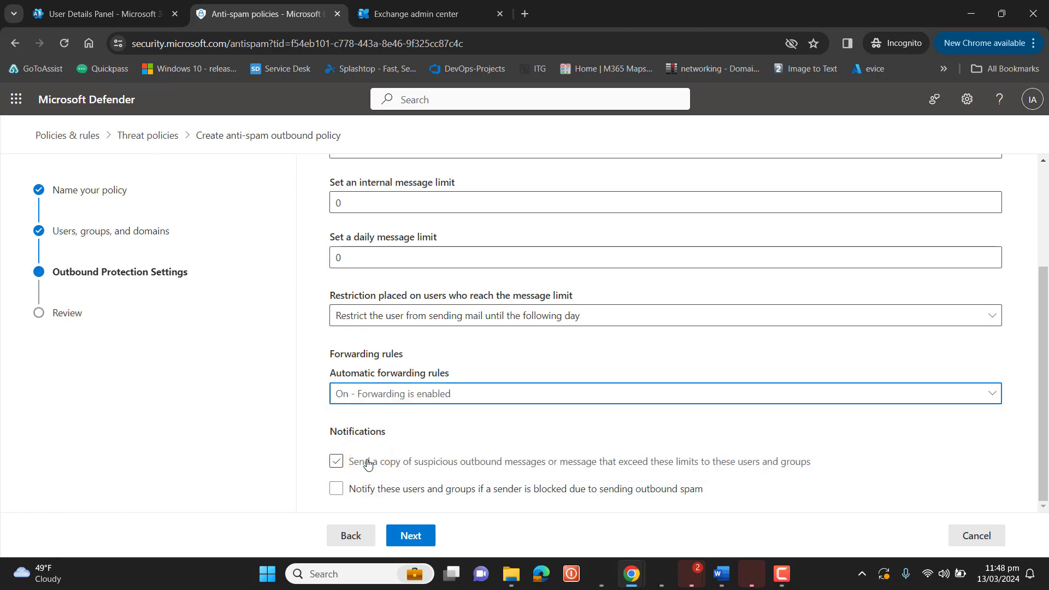
{"action": "left_click", "coordinate": [368, 464]}
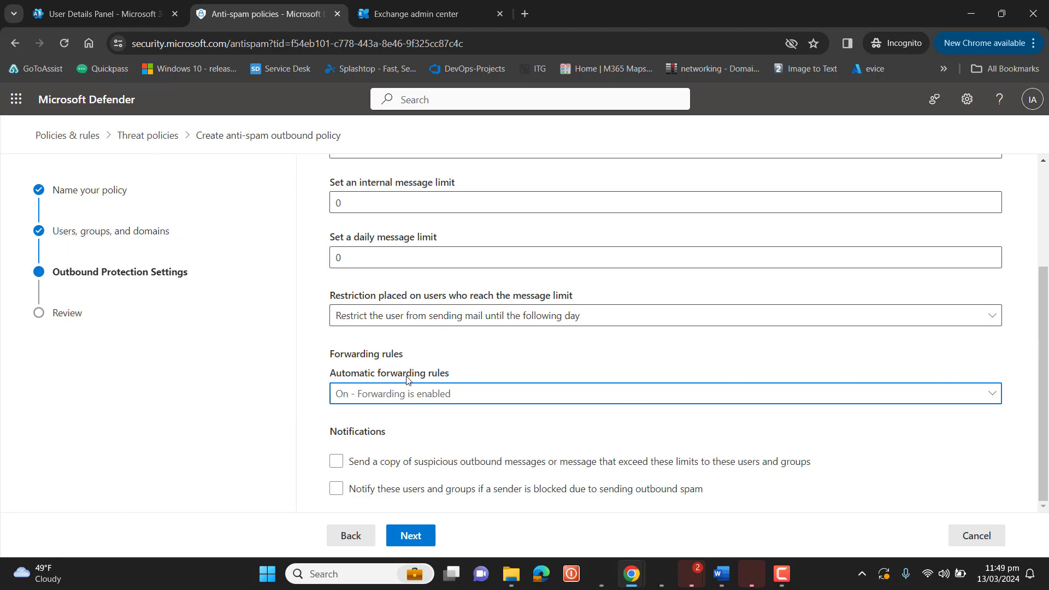
{"action": "left_click", "coordinate": [1030, 351]}
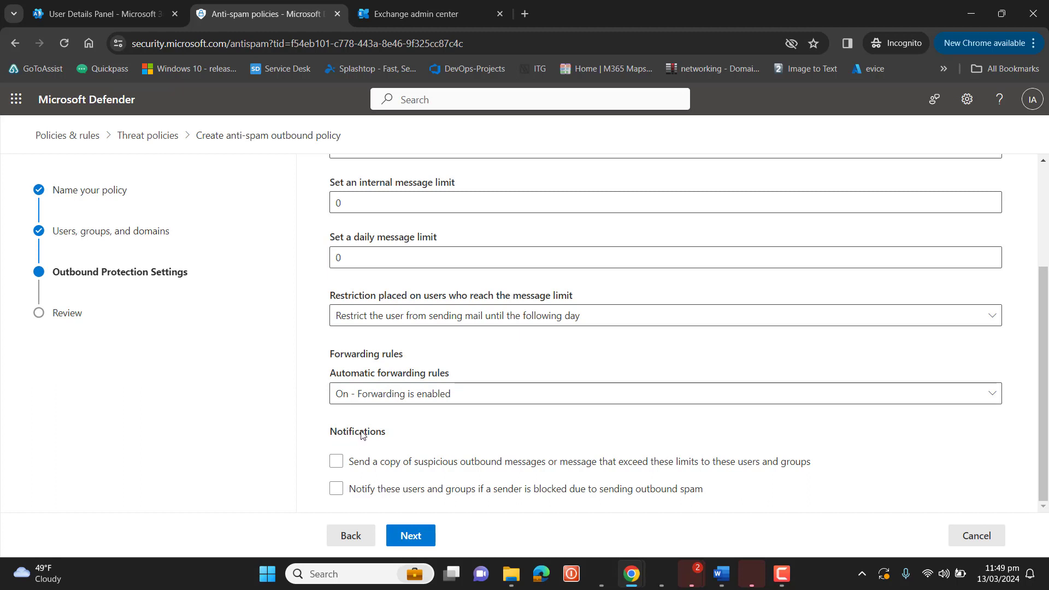
{"action": "left_click", "coordinate": [362, 465]}
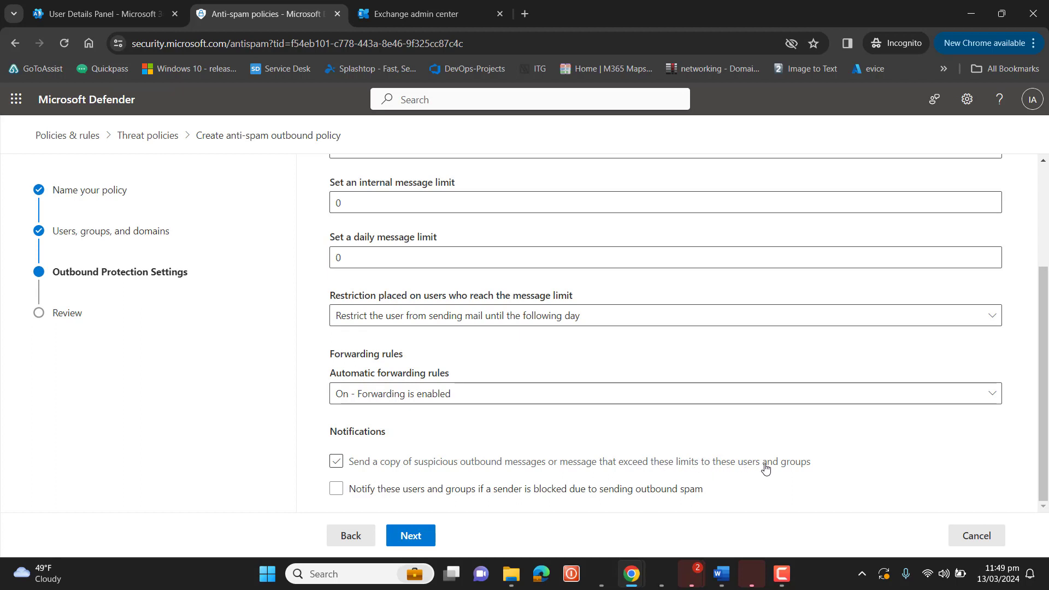
{"action": "left_click", "coordinate": [344, 463]}
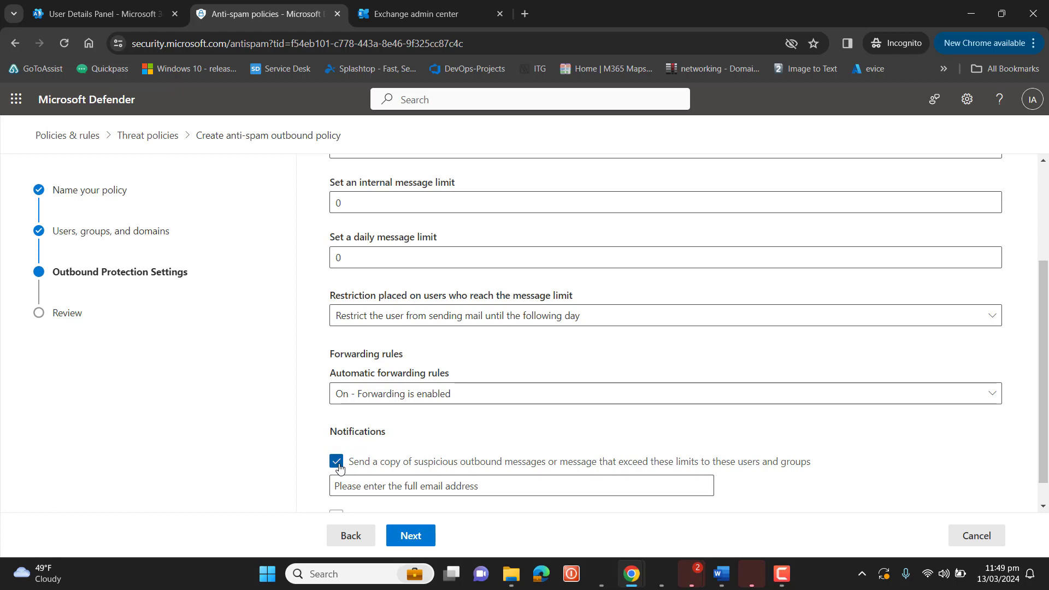
{"action": "left_click", "coordinate": [337, 462]}
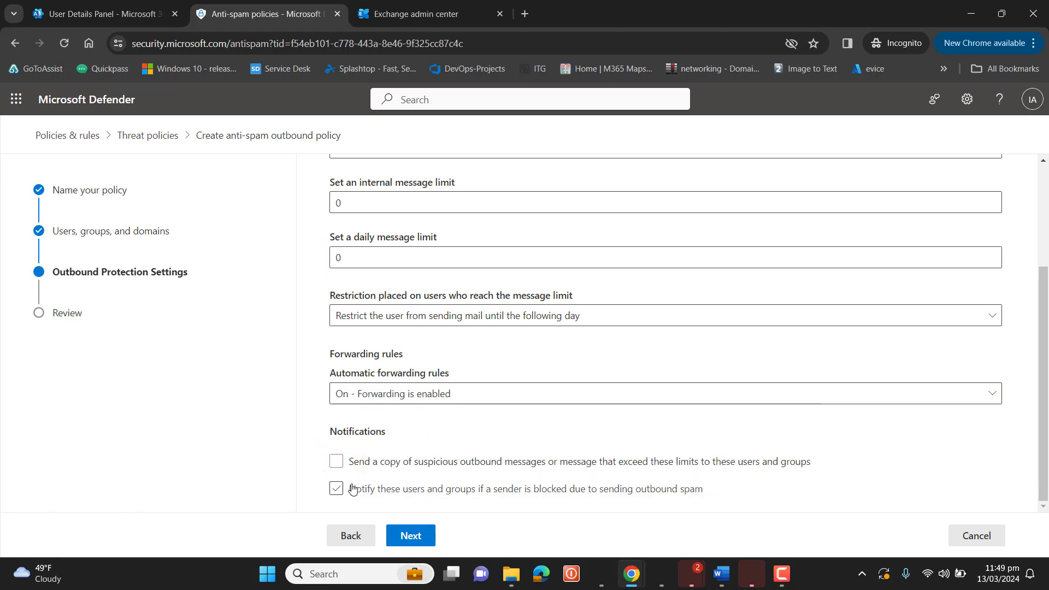
{"action": "left_click", "coordinate": [350, 489]}
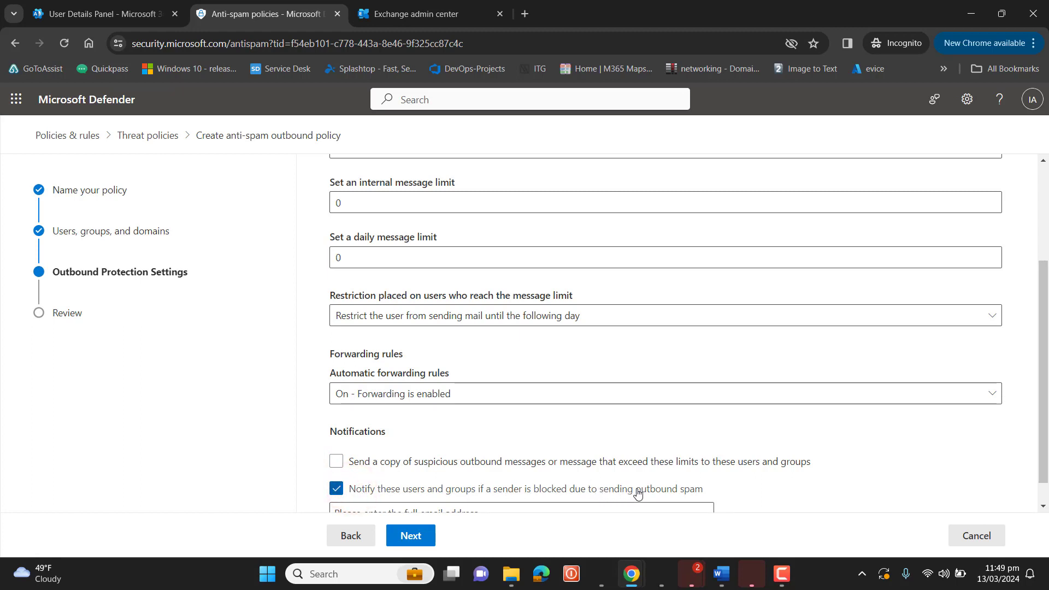
{"action": "left_click", "coordinate": [337, 489]}
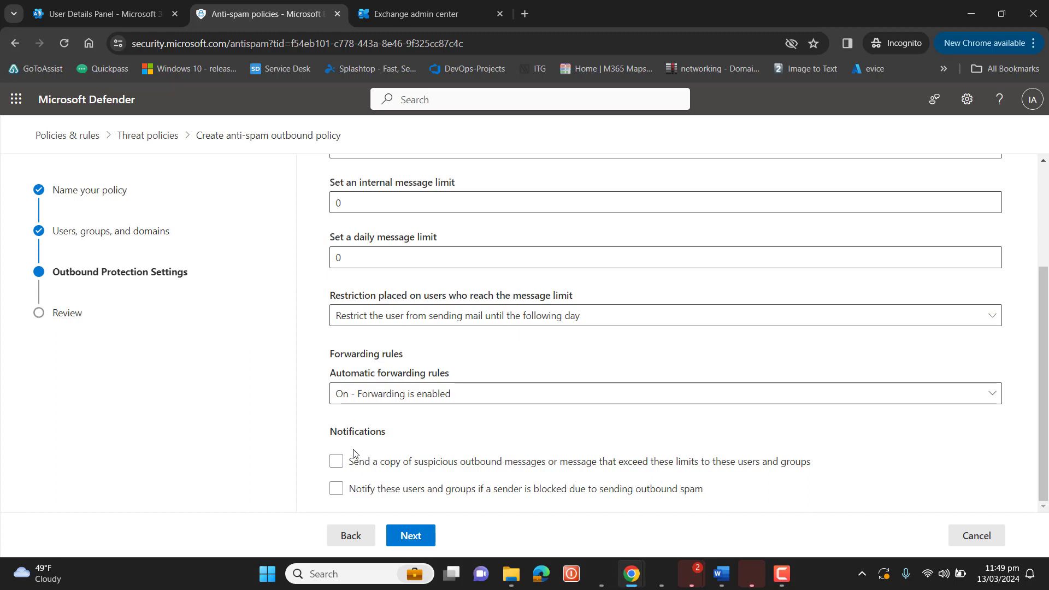
{"action": "left_click", "coordinate": [404, 535]}
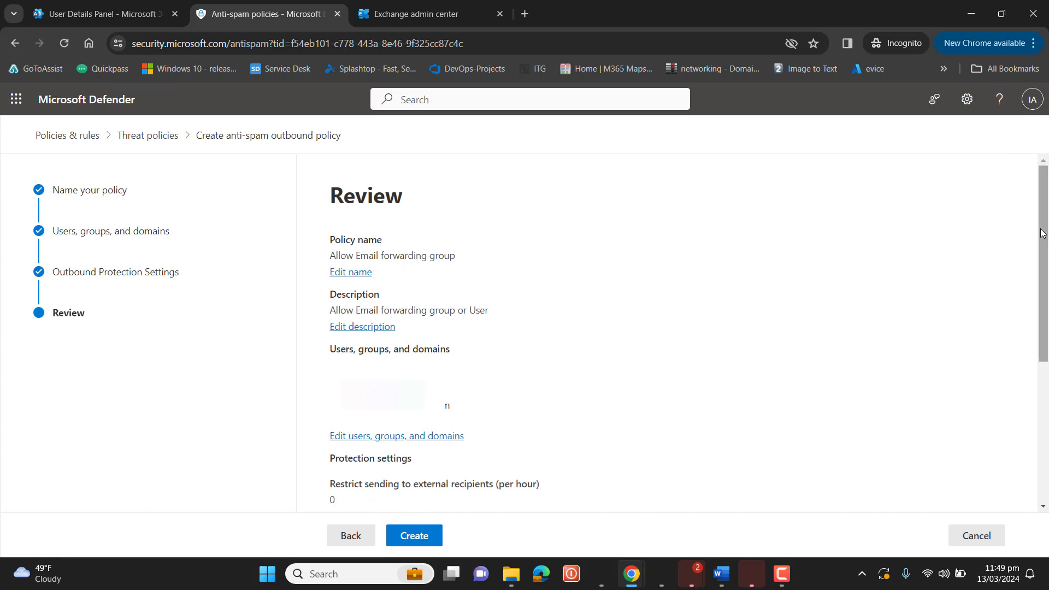
Confirm automatic forwarding shows On in the review, then create the policy
{"action": "scroll", "coordinate": [1041, 233], "scroll_direction": "down", "scroll_amount": 5}
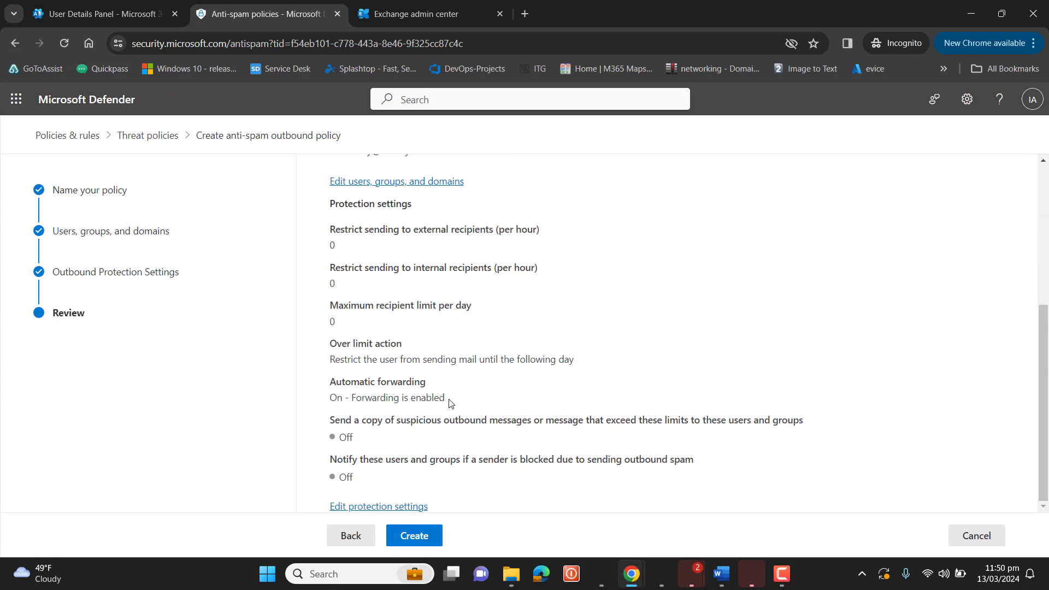
{"action": "left_click_drag", "start_coordinate": [448, 400], "coordinate": [327, 383]}
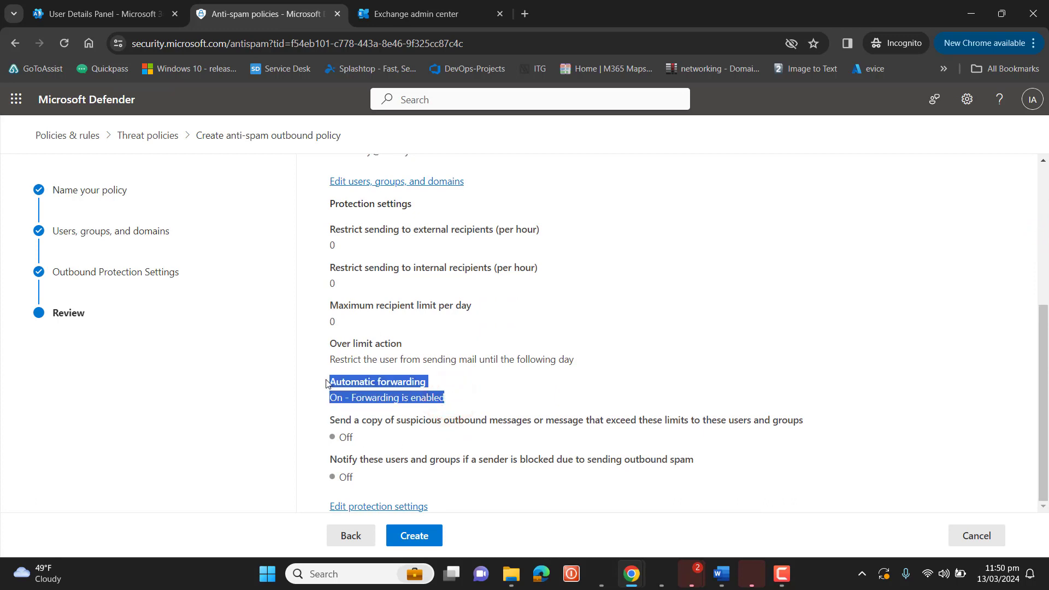
{"action": "left_click", "coordinate": [419, 538]}
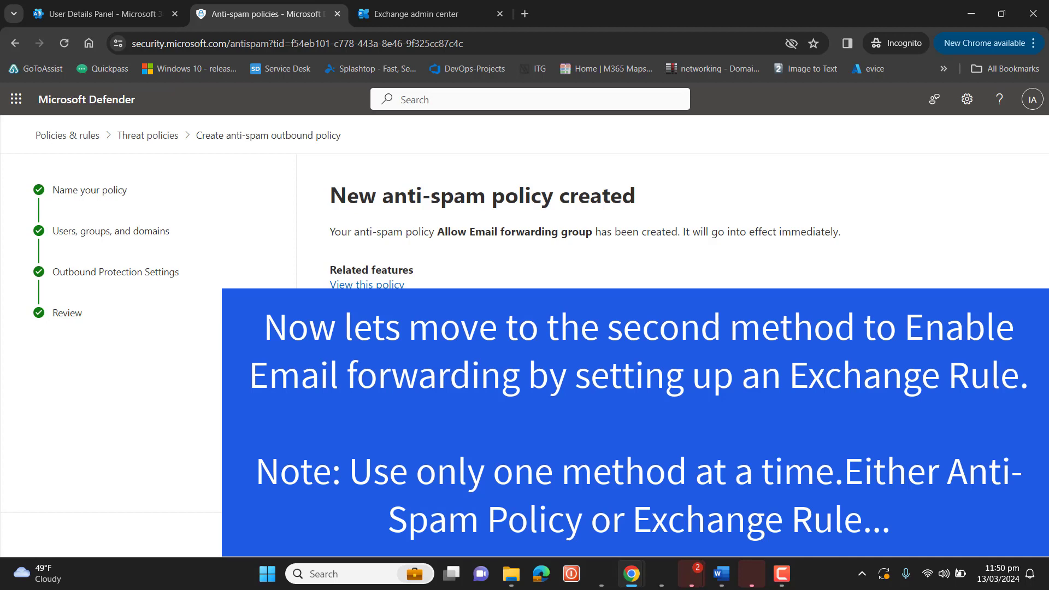
Close the Defender policy confirmation and expand Mail flow in the Exchange admin center
{"action": "left_click", "coordinate": [354, 535]}
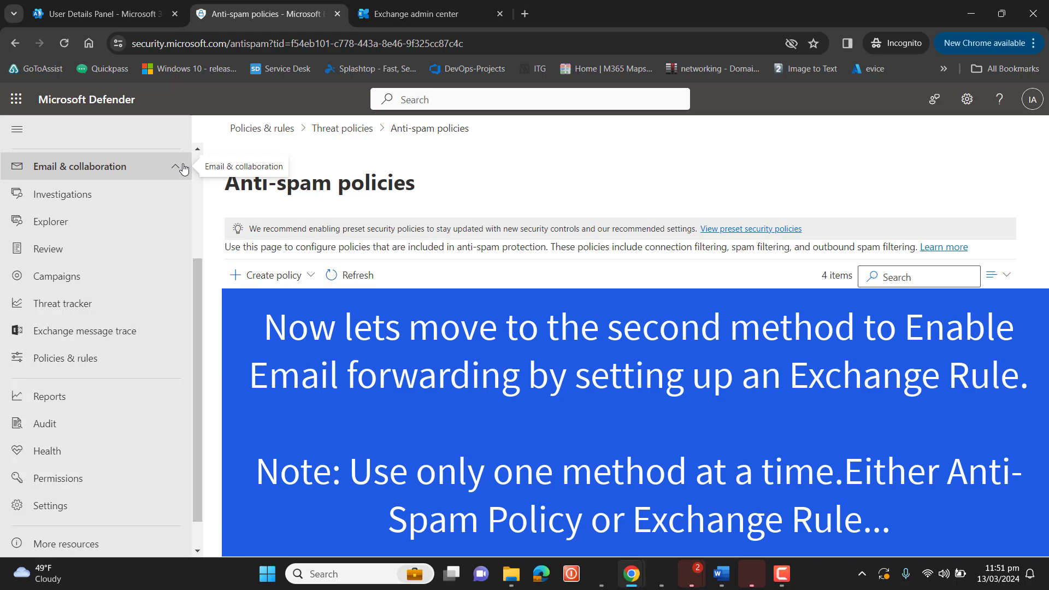
{"action": "left_click", "coordinate": [449, 4]}
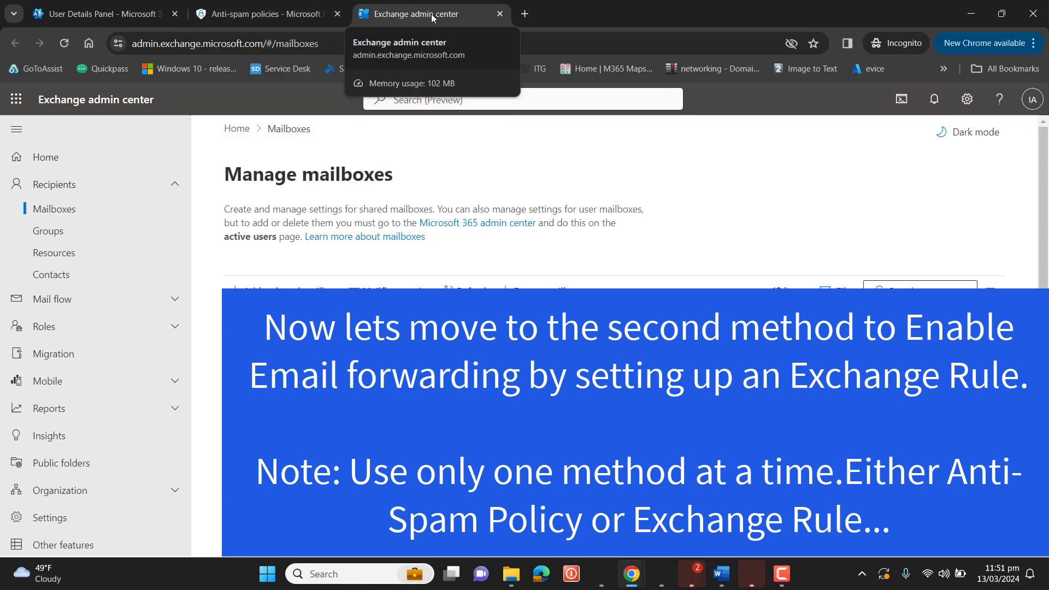
{"action": "left_click", "coordinate": [177, 301]}
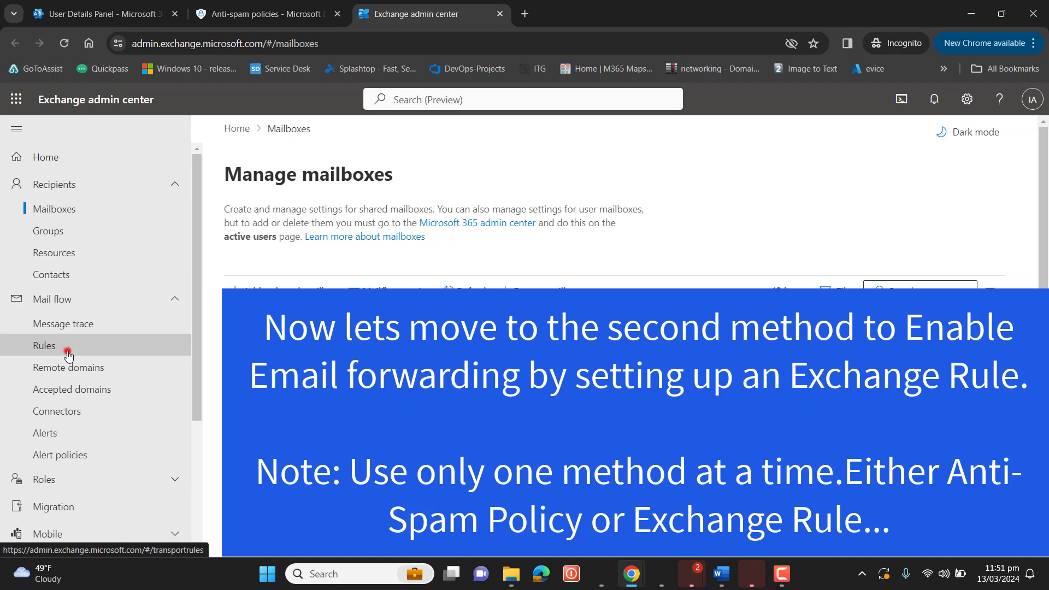
Start a blank new transport rule from Mail flow > Rules > Create a new rule
{"action": "left_click", "coordinate": [44, 345]}
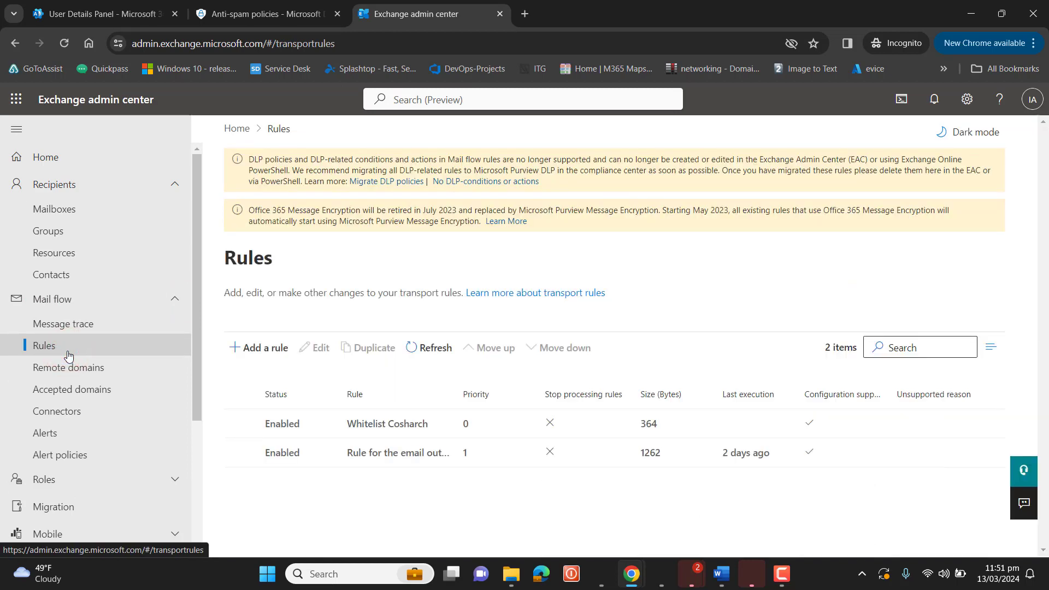
{"action": "left_click", "coordinate": [68, 356]}
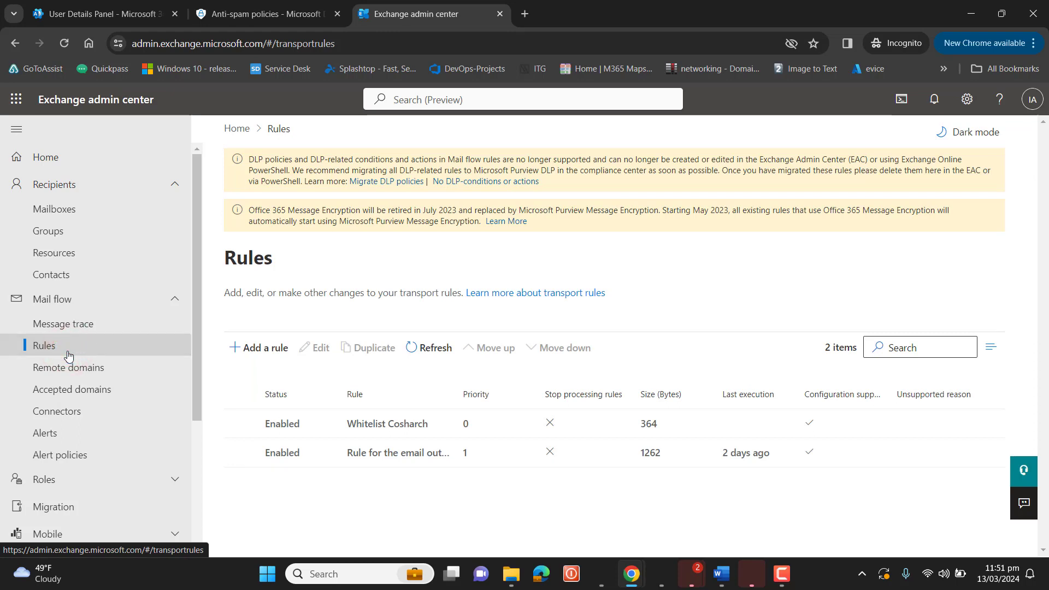
{"action": "left_click", "coordinate": [270, 354]}
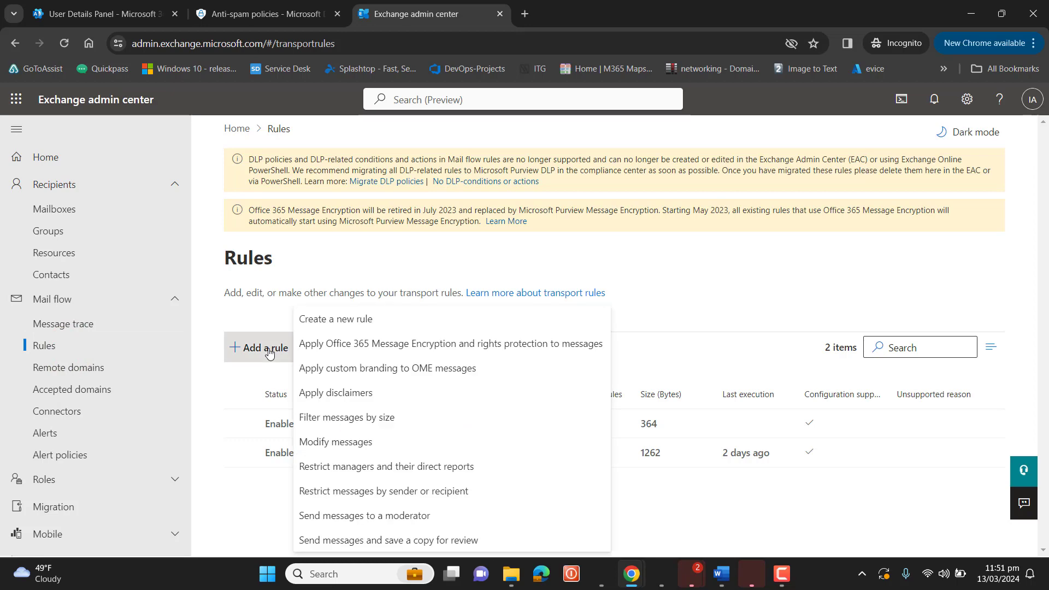
{"action": "left_click", "coordinate": [328, 322]}
{"action": "left_click", "coordinate": [604, 309]}
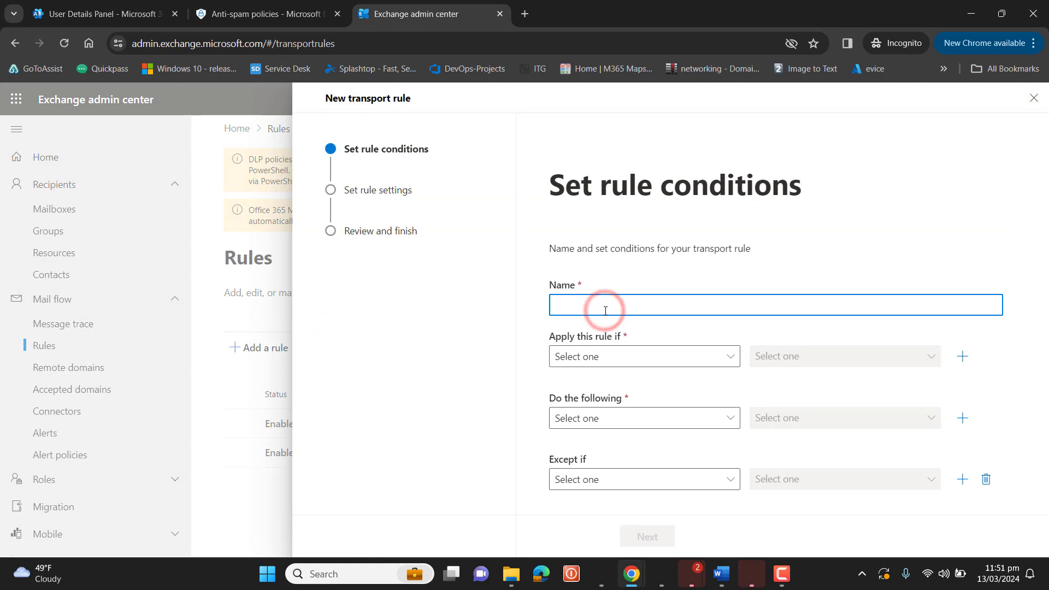
Name the new rule 'Allow Email forwarding for individual' and check the Anti-spam policies tab
{"action": "type", "text": "A"}
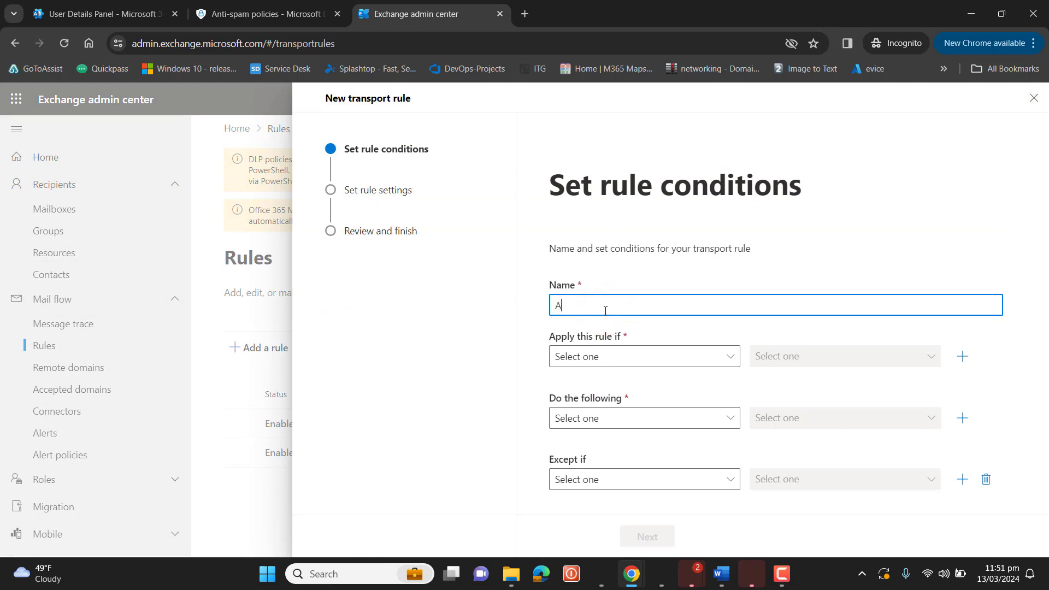
{"action": "type", "text": "llow Email forwarding for individual"}
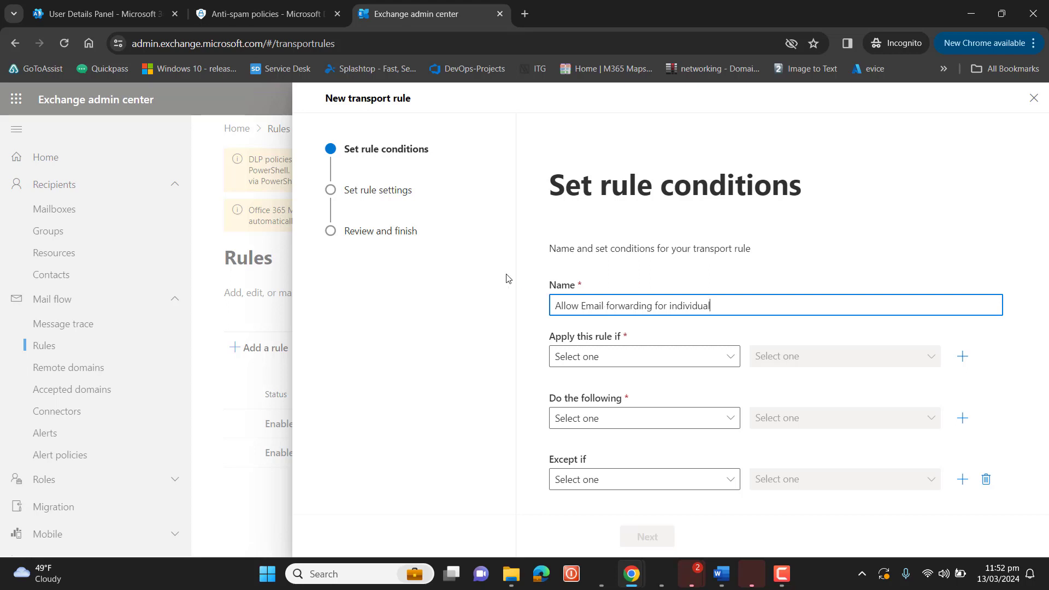
{"action": "left_click", "coordinate": [264, 15]}
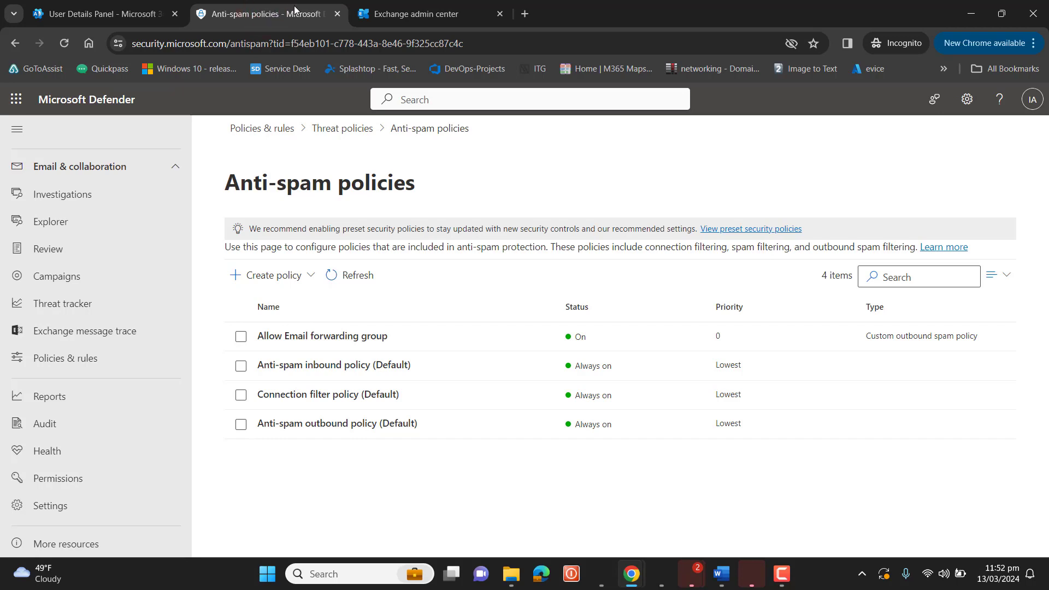
{"action": "left_click", "coordinate": [412, 10]}
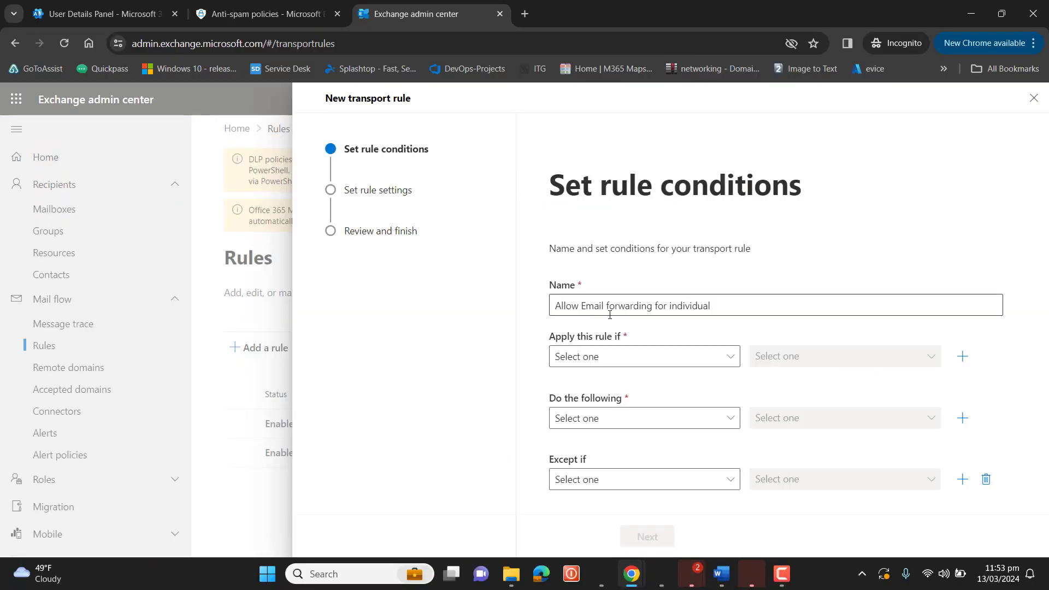
Set the rule condition to apply when the recipient is this person
{"action": "left_click_drag", "start_coordinate": [713, 306], "coordinate": [524, 314]}
{"action": "left_click", "coordinate": [523, 313]}
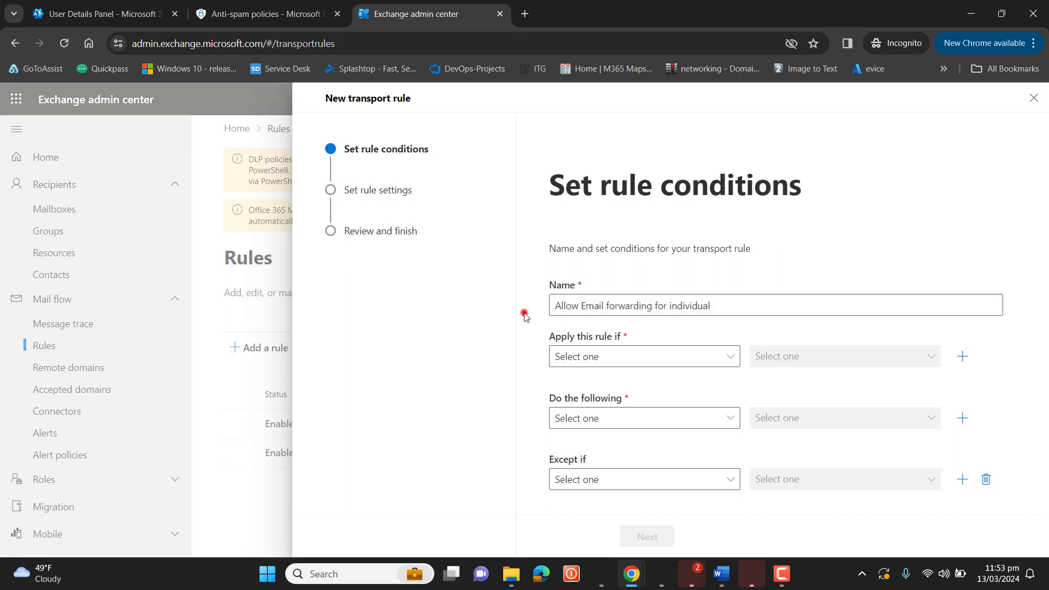
{"action": "left_click_drag", "start_coordinate": [548, 337], "coordinate": [621, 340]}
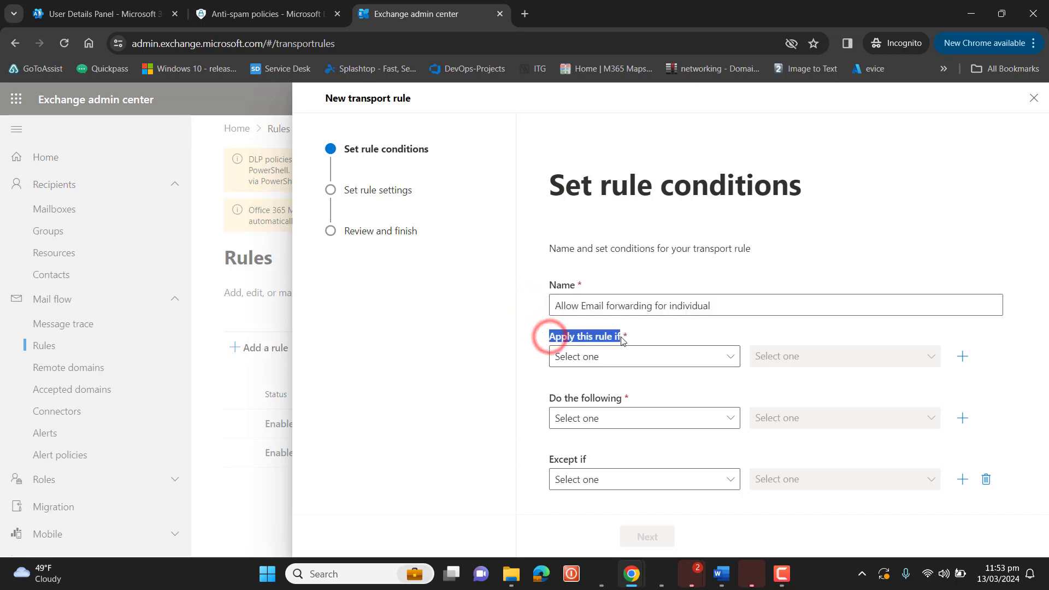
{"action": "left_click", "coordinate": [686, 362]}
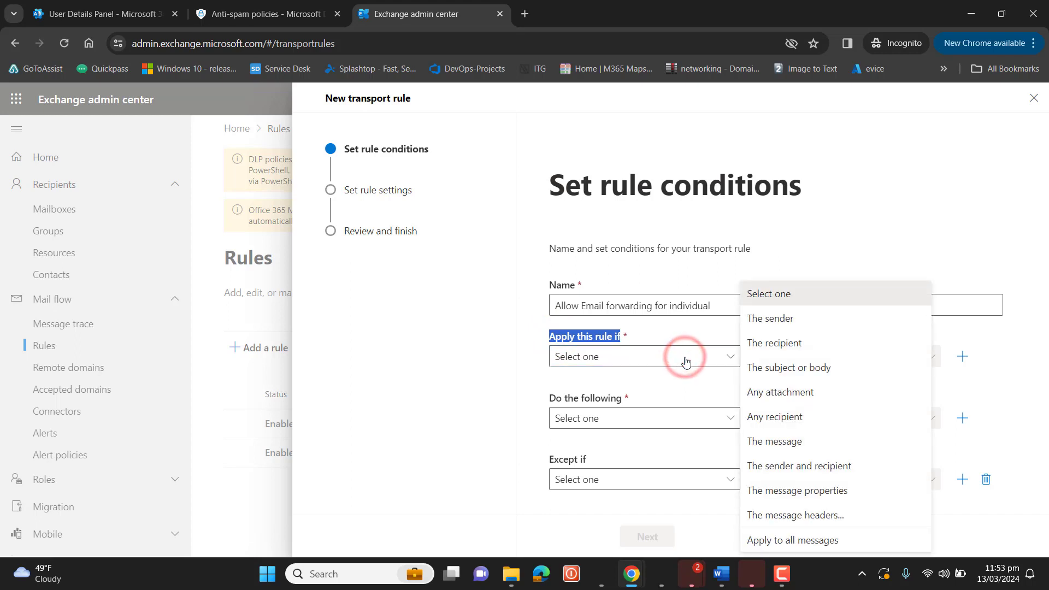
{"action": "left_click", "coordinate": [822, 343]}
{"action": "left_click", "coordinate": [819, 358]}
{"action": "left_click", "coordinate": [808, 137]}
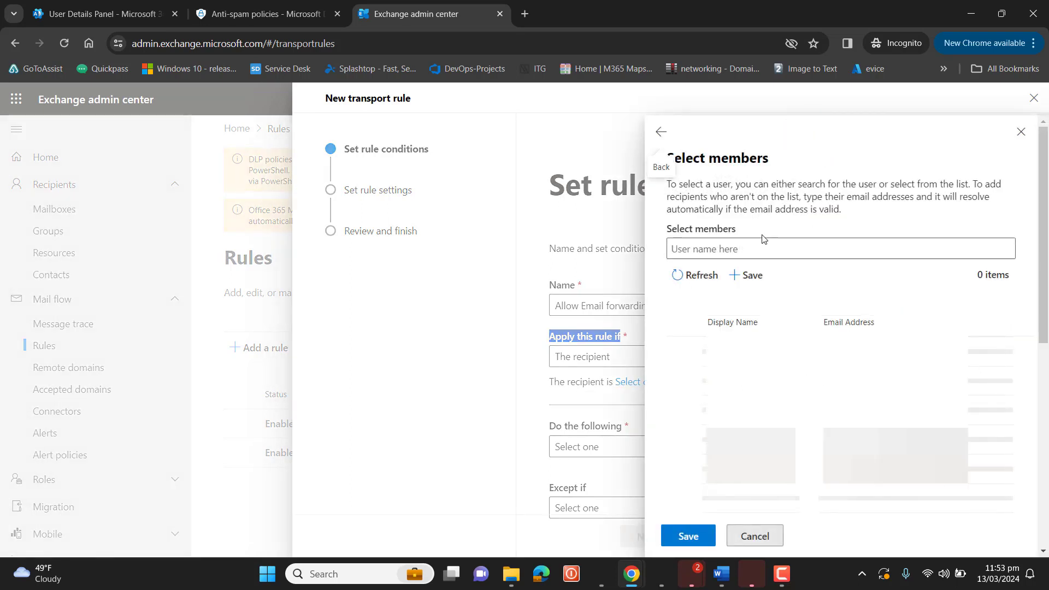
Choose a single member as that recipient and save the condition
{"action": "left_click", "coordinate": [740, 252]}
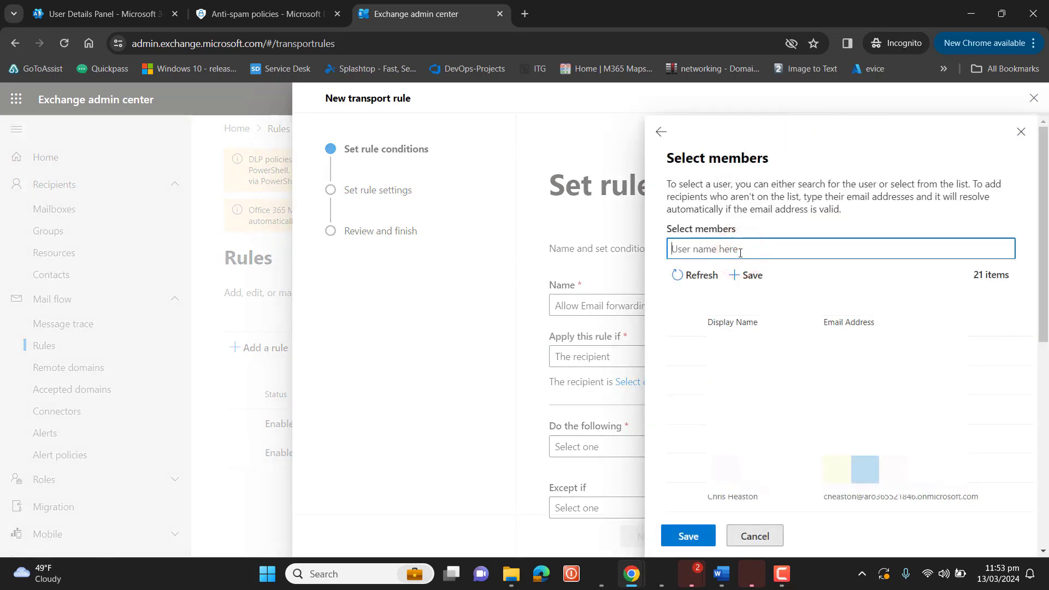
{"action": "left_click", "coordinate": [740, 350]}
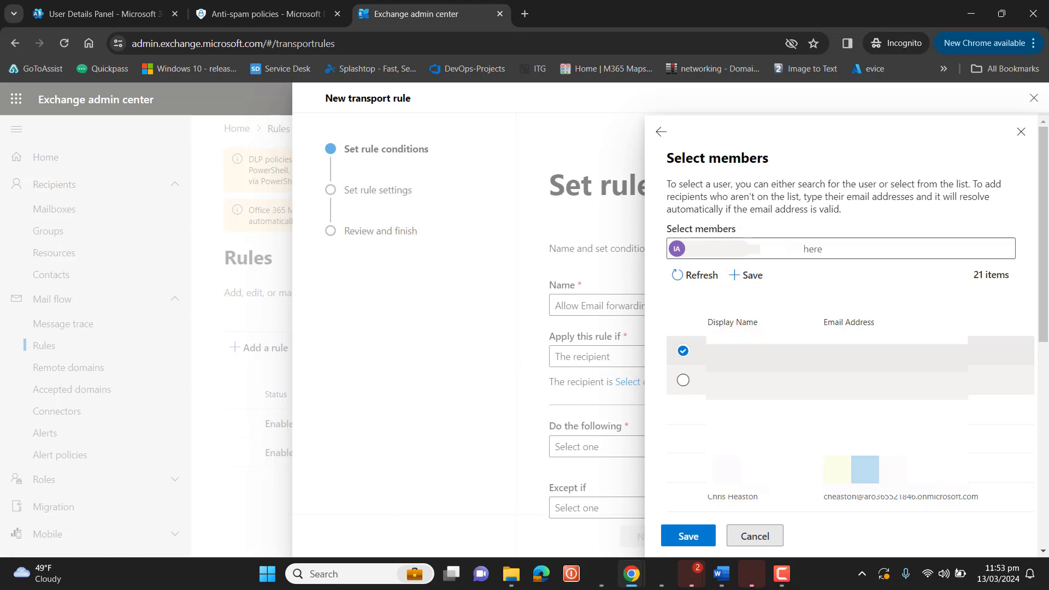
{"action": "left_click", "coordinate": [683, 381]}
{"action": "left_click", "coordinate": [683, 381]}
{"action": "left_click", "coordinate": [684, 409]}
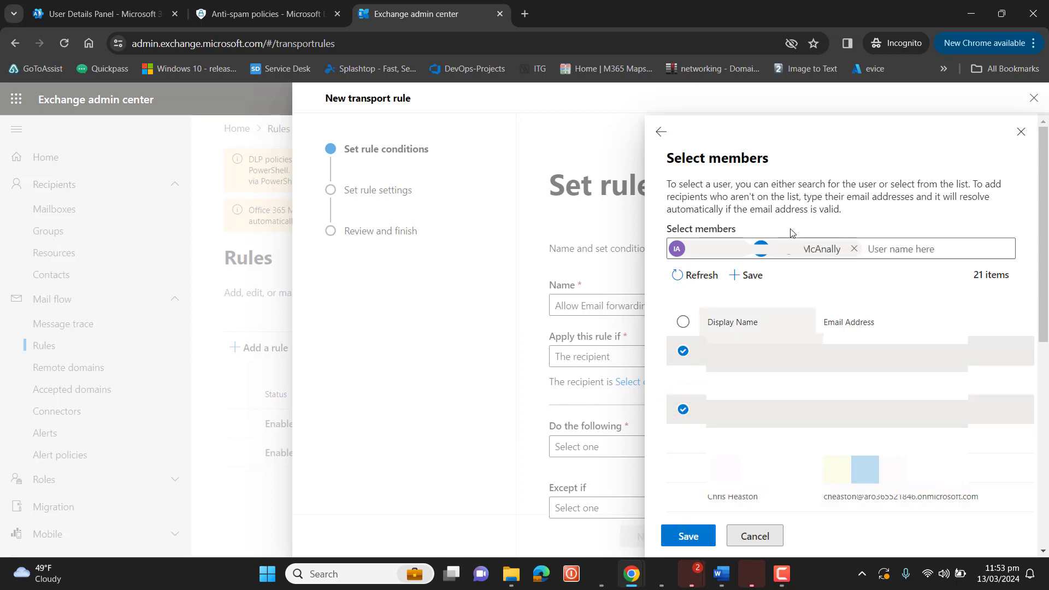
{"action": "left_click", "coordinate": [854, 248]}
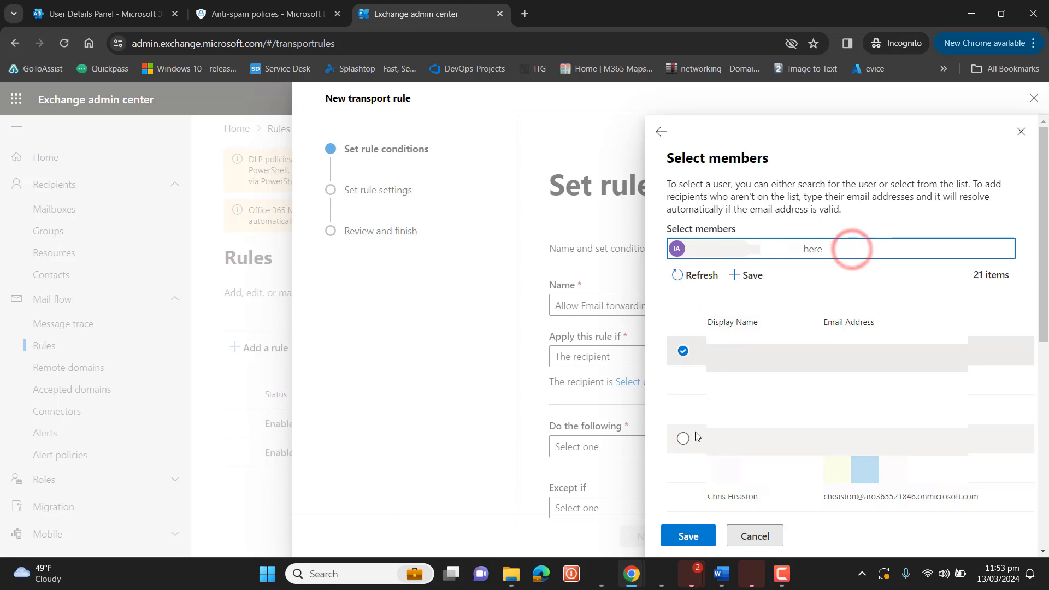
{"action": "left_click", "coordinate": [687, 535]}
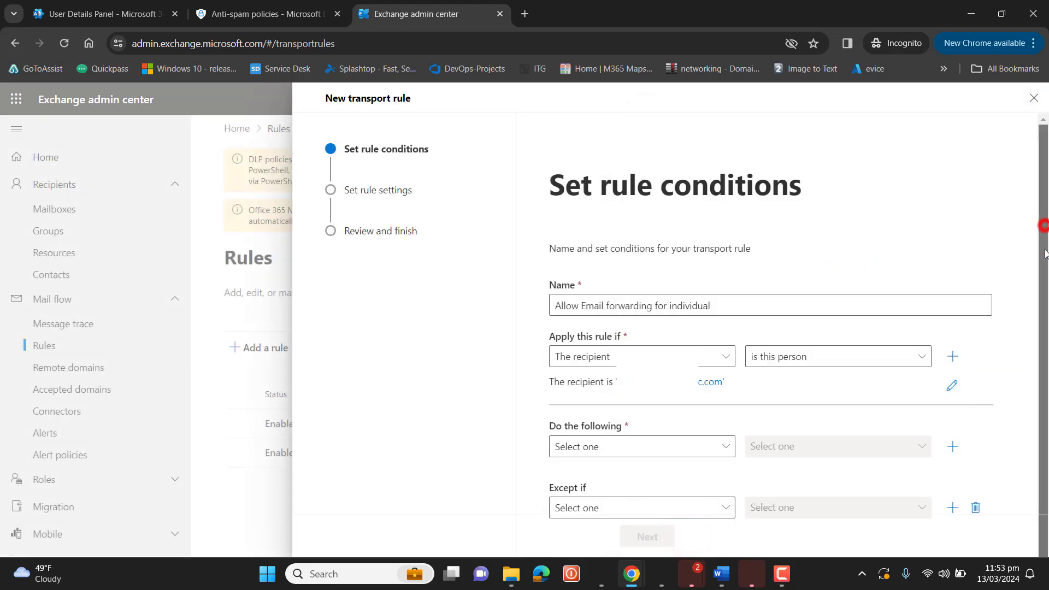
{"action": "left_click_drag", "start_coordinate": [1042, 225], "coordinate": [1045, 305]}
{"action": "left_click", "coordinate": [650, 425]}
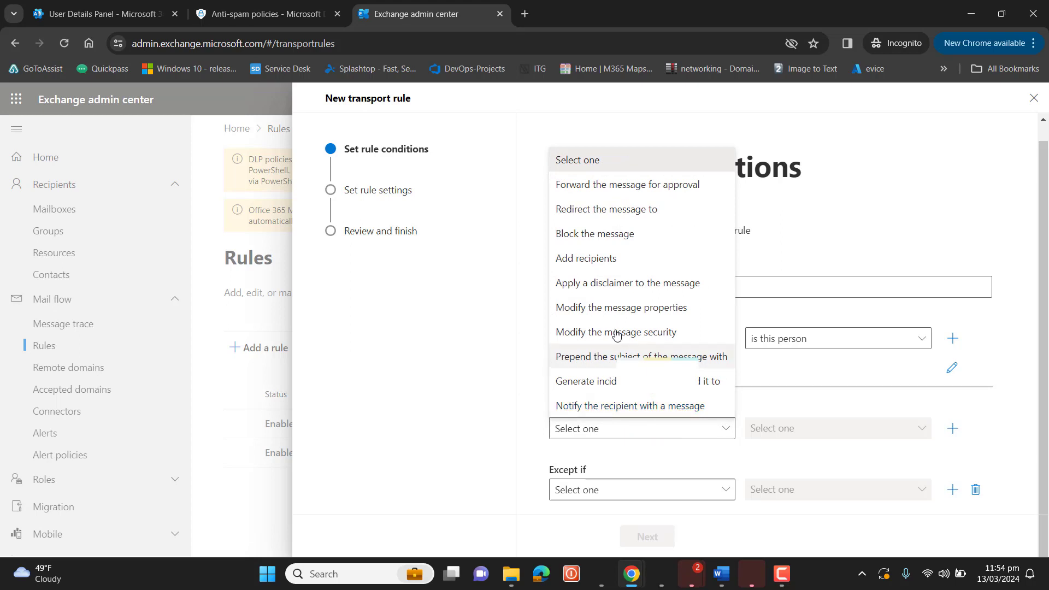
Add an action that puts the external Gmail address in the Bcc box of matching messages
{"action": "left_click", "coordinate": [613, 258]}
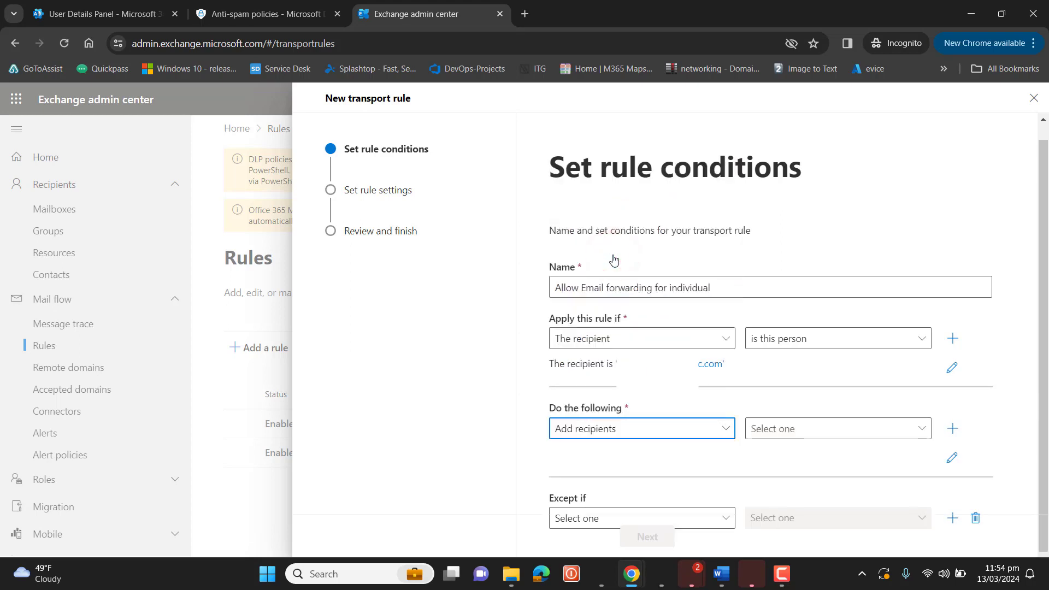
{"action": "left_click", "coordinate": [807, 428]}
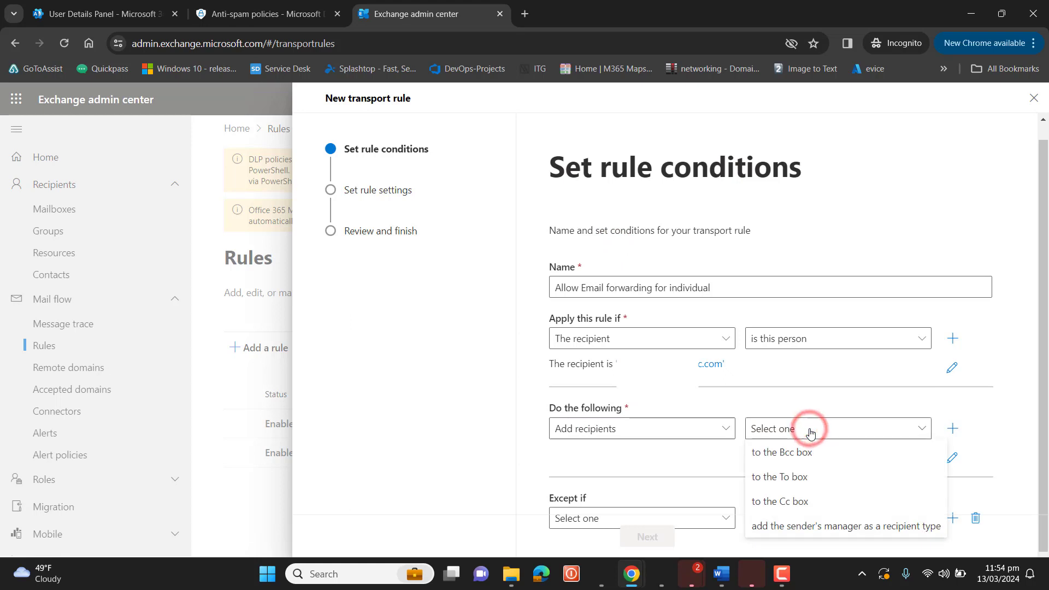
{"action": "left_click", "coordinate": [811, 457]}
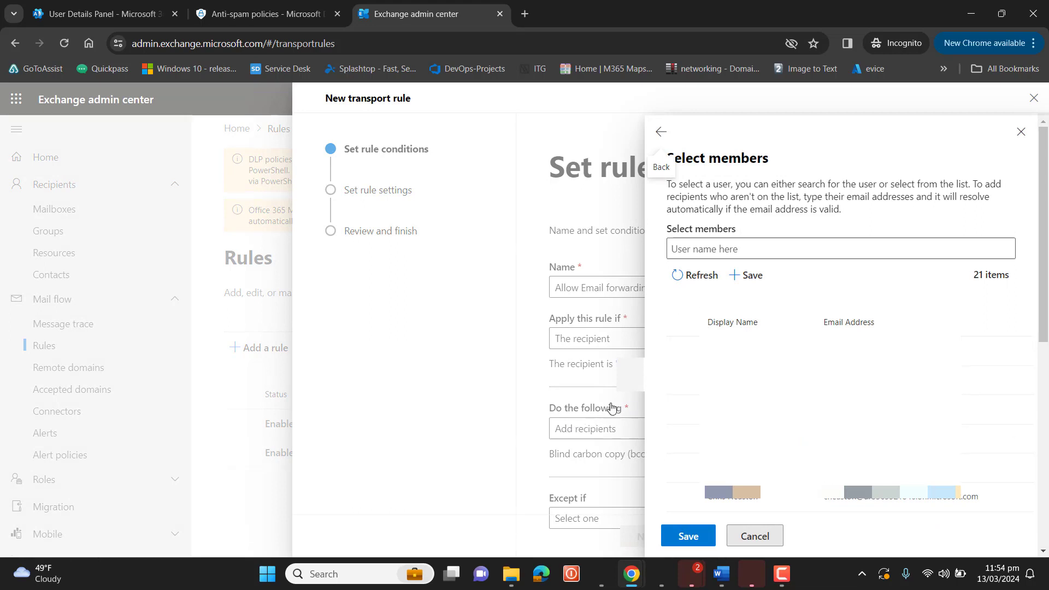
{"action": "left_click", "coordinate": [711, 248]}
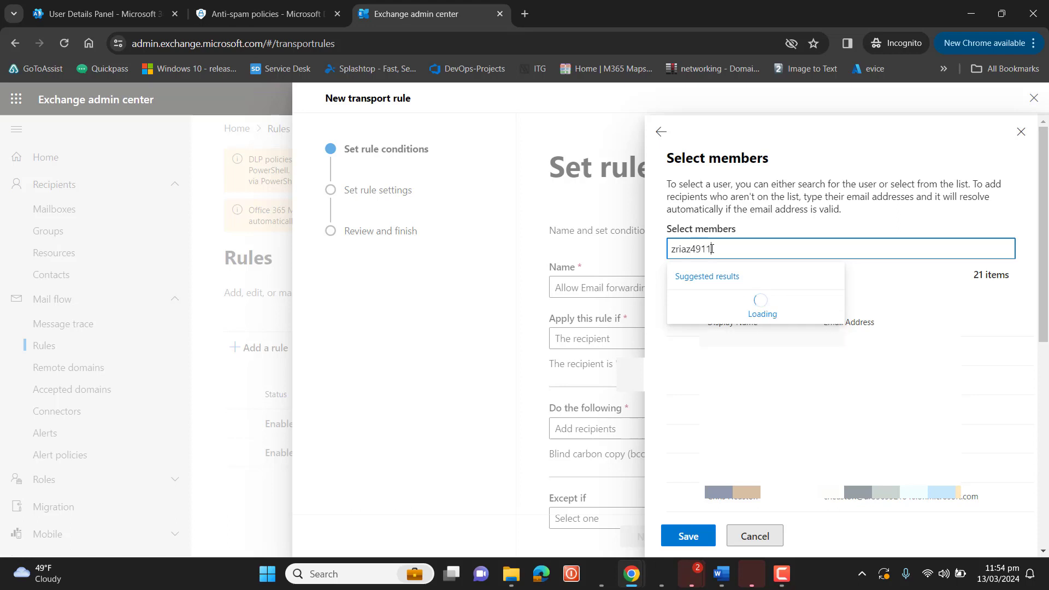
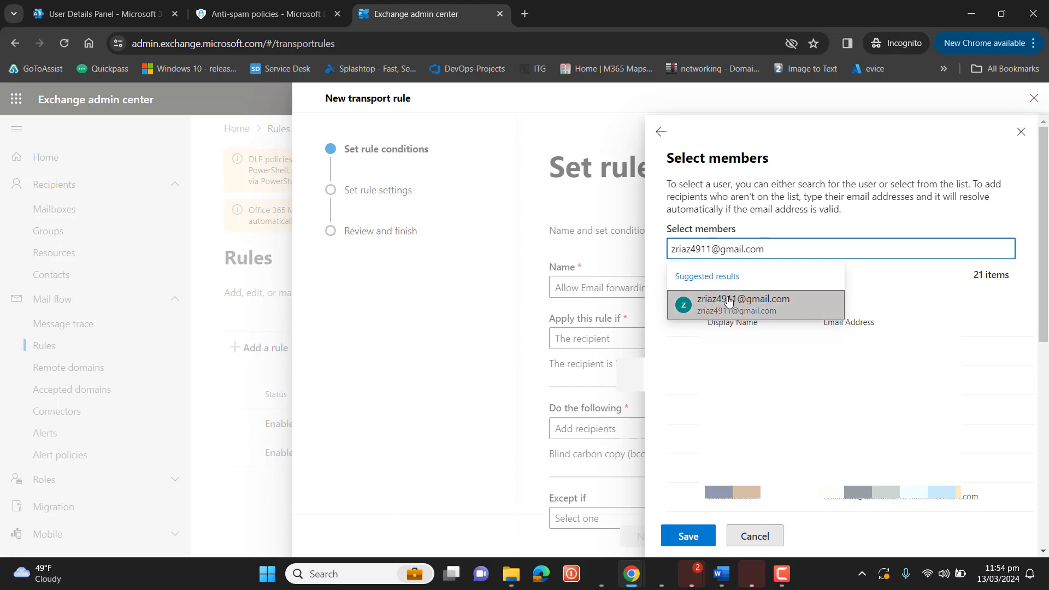
{"action": "left_click", "coordinate": [728, 299]}
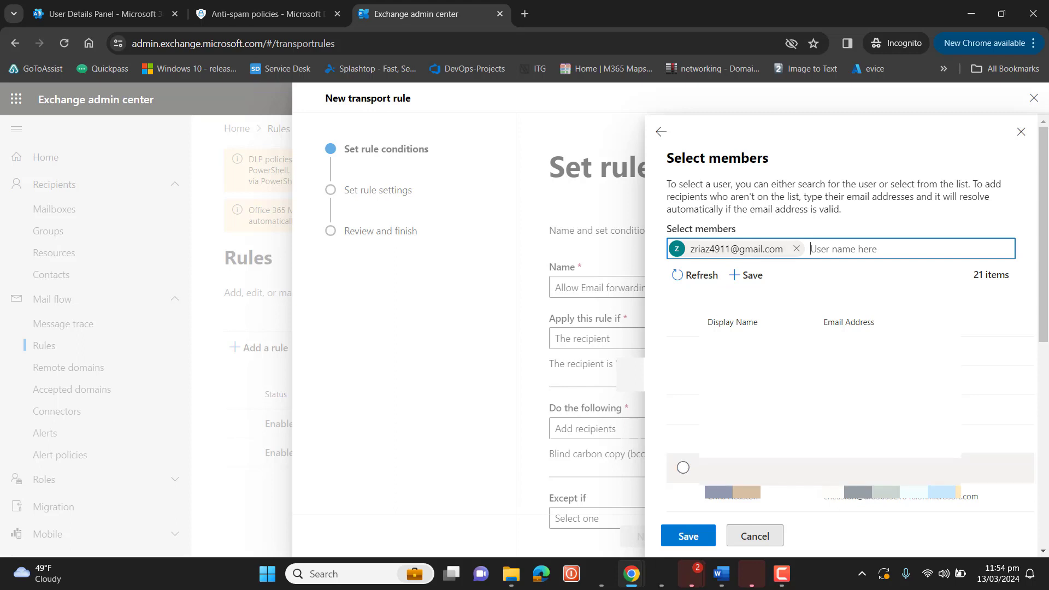
{"action": "left_click", "coordinate": [688, 535]}
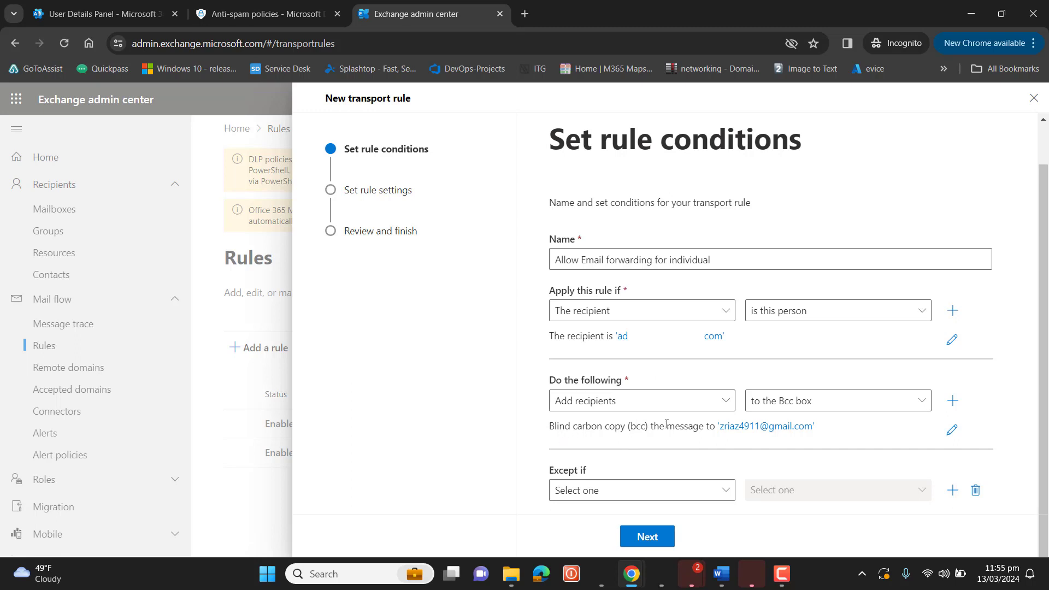
Keep the default Enforce mode settings, review the summary, and create the rule
{"action": "left_click", "coordinate": [648, 538]}
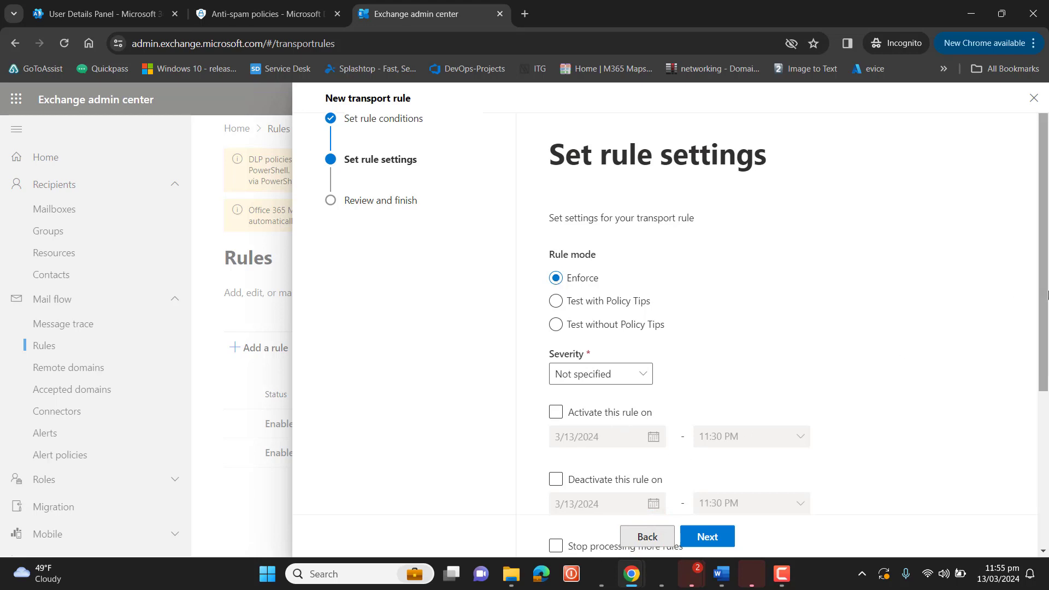
{"action": "scroll", "coordinate": [1047, 295], "scroll_direction": "down", "scroll_amount": 5}
{"action": "scroll", "coordinate": [894, 356], "scroll_direction": "up", "scroll_amount": 5}
{"action": "left_click", "coordinate": [707, 534]}
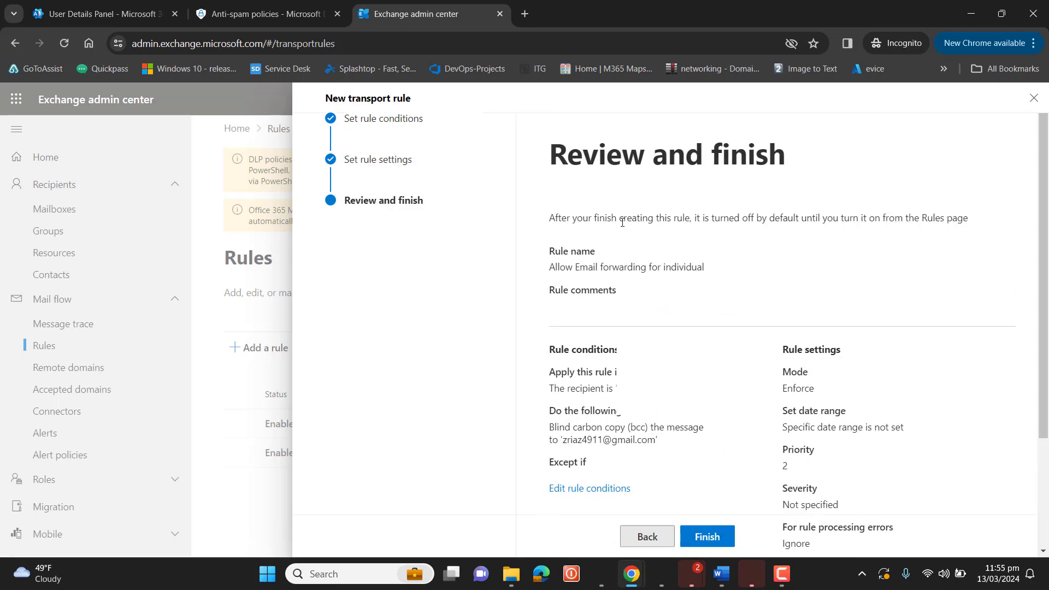
{"action": "triple_click", "coordinate": [551, 147]}
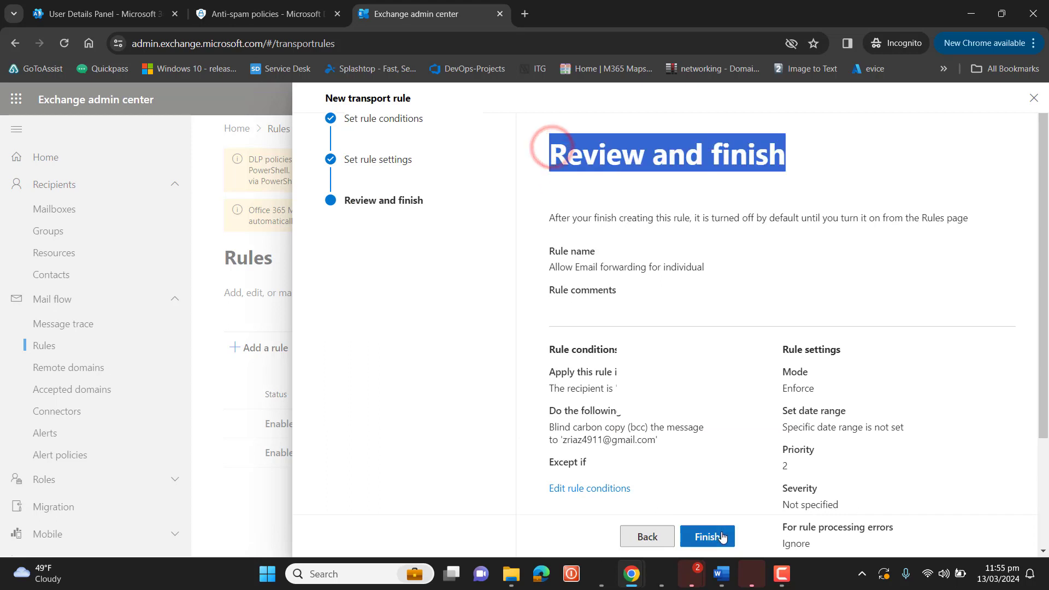
{"action": "left_click", "coordinate": [722, 537]}
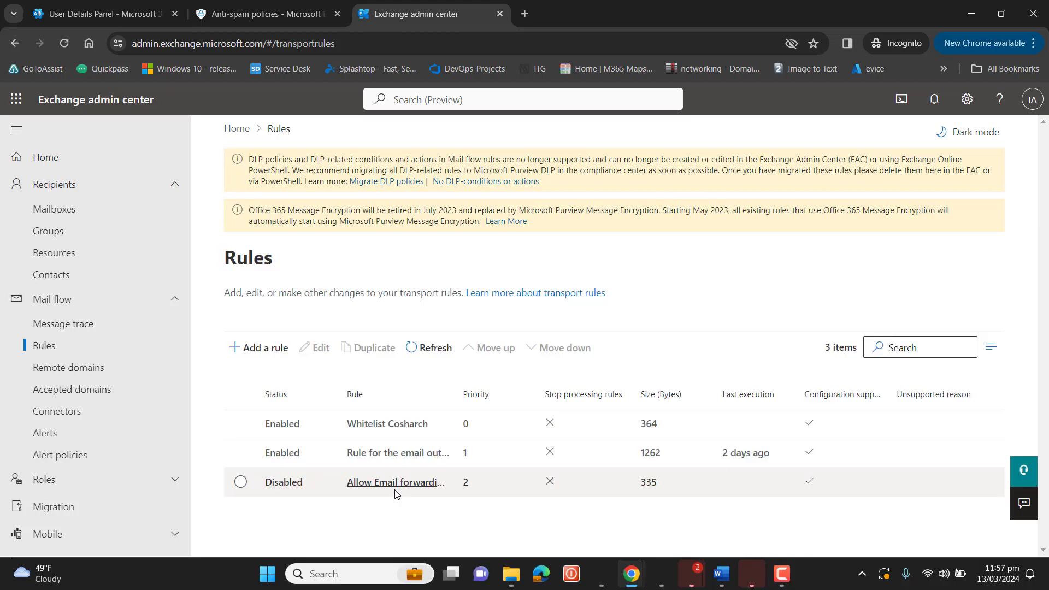
Open the 'Allow Email forwarding for individual' rule's details and switch it to Enabled
{"action": "left_click", "coordinate": [240, 481]}
{"action": "left_click", "coordinate": [285, 481]}
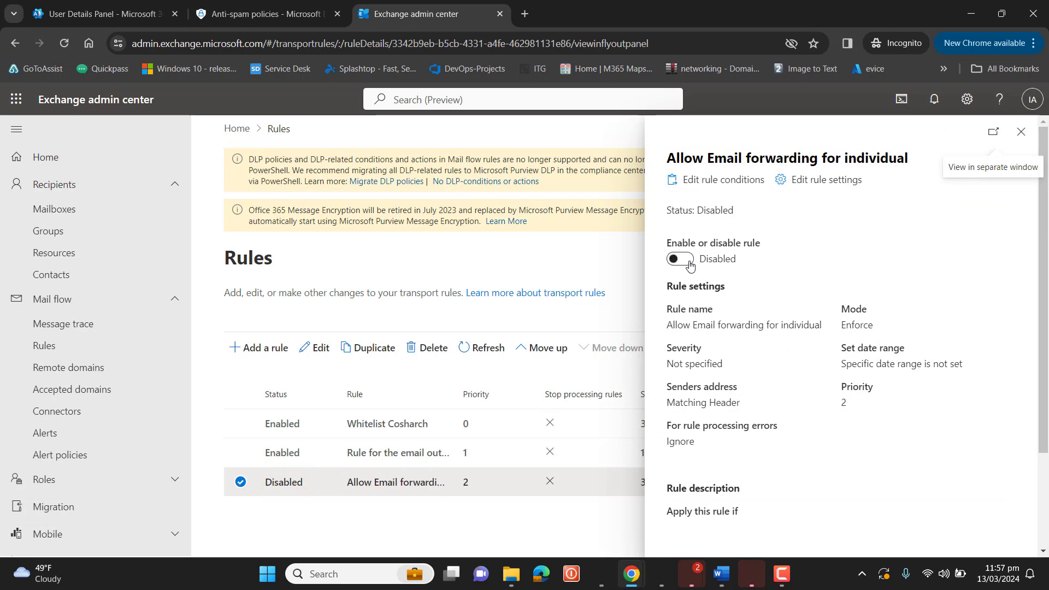
{"action": "left_click", "coordinate": [689, 264]}
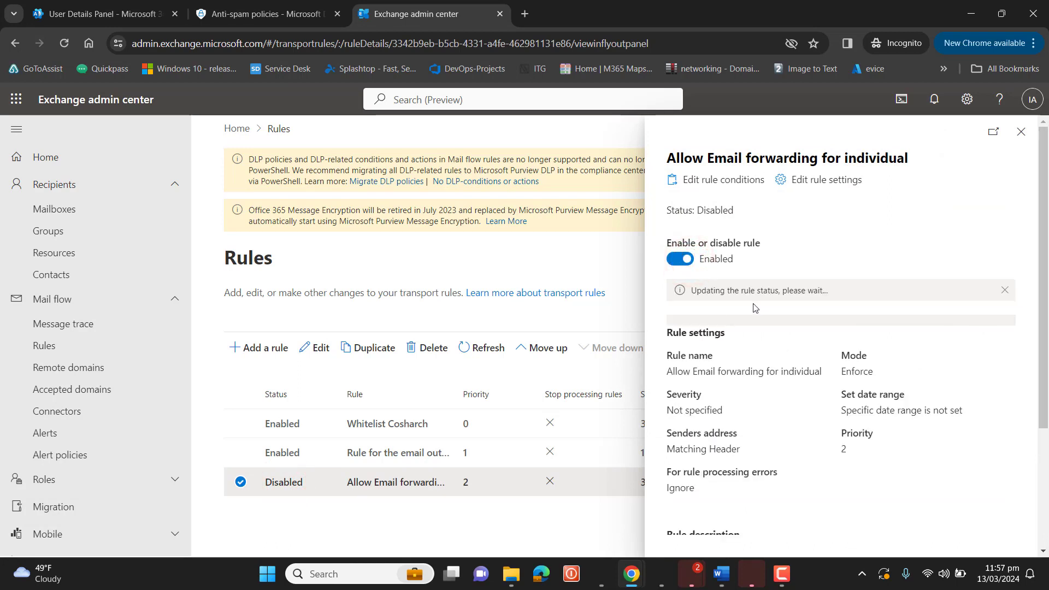